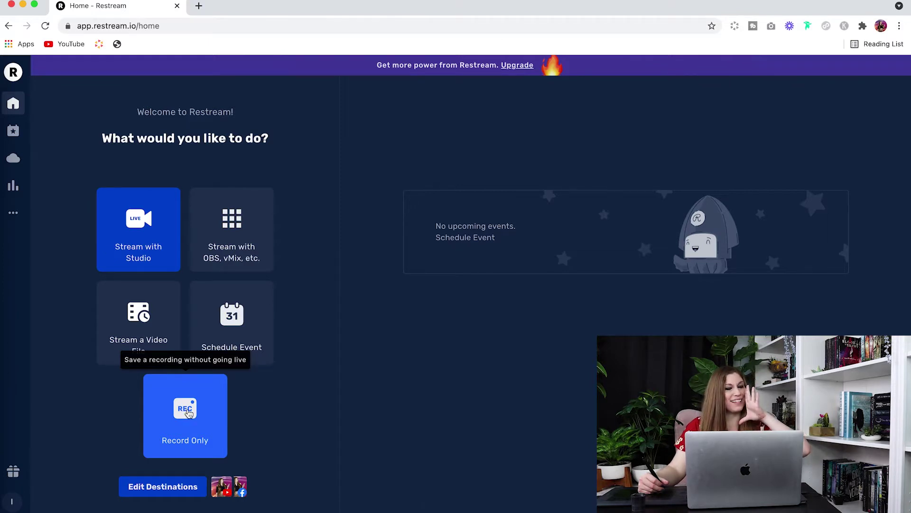
Review the stream destinations, toggle the YouTube channel off and back on, and view the platforms available to add.
click(179, 496)
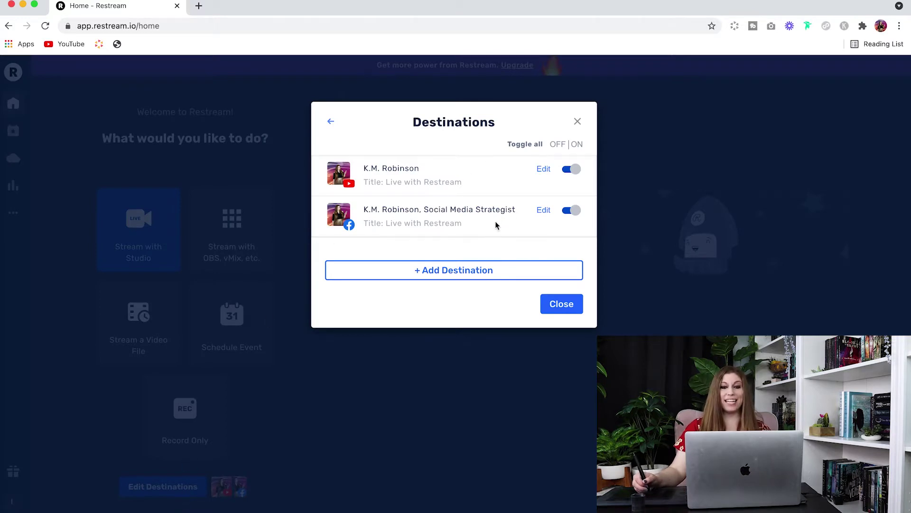
click(576, 170)
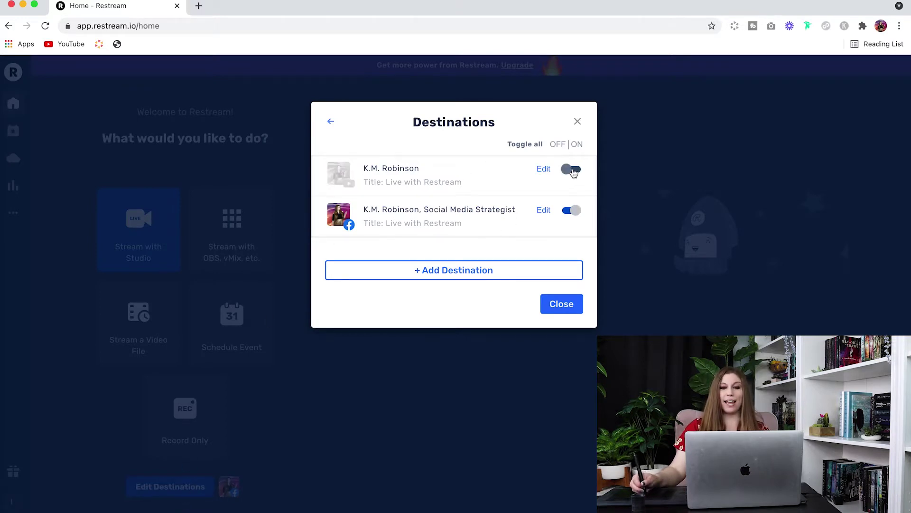
click(575, 172)
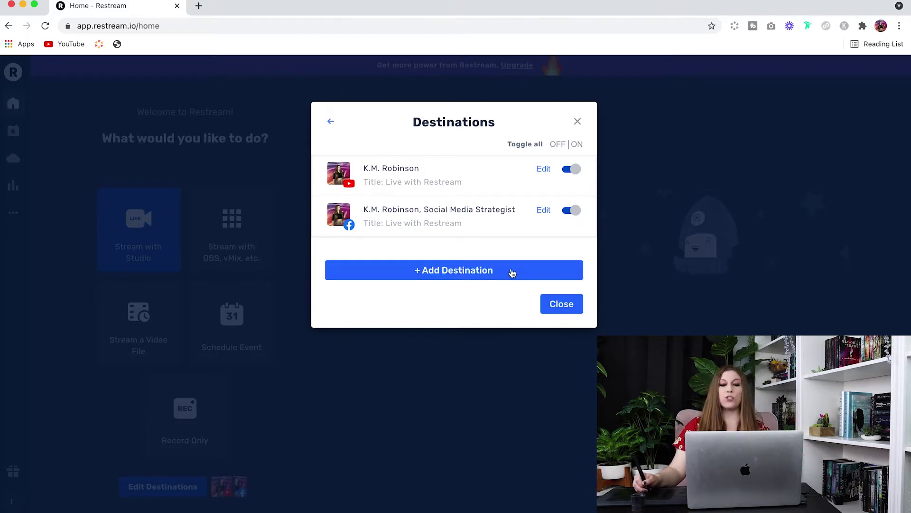
click(511, 270)
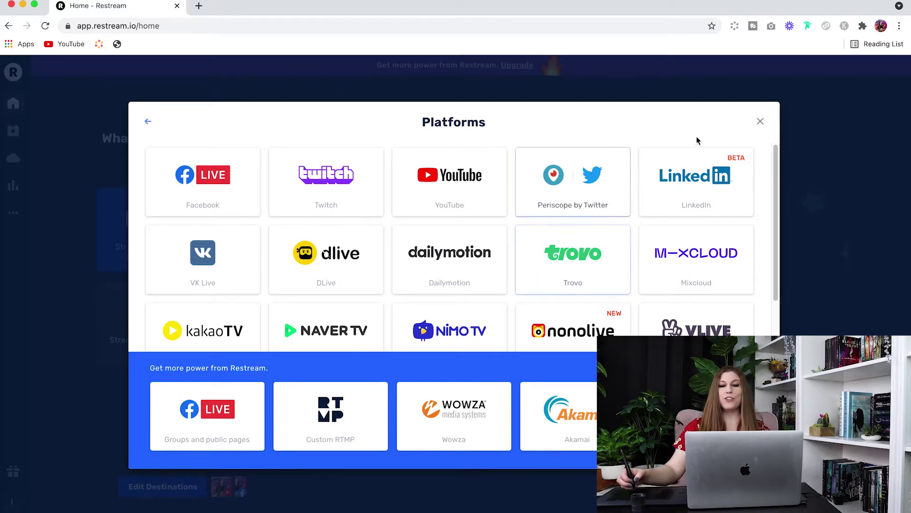
click(761, 122)
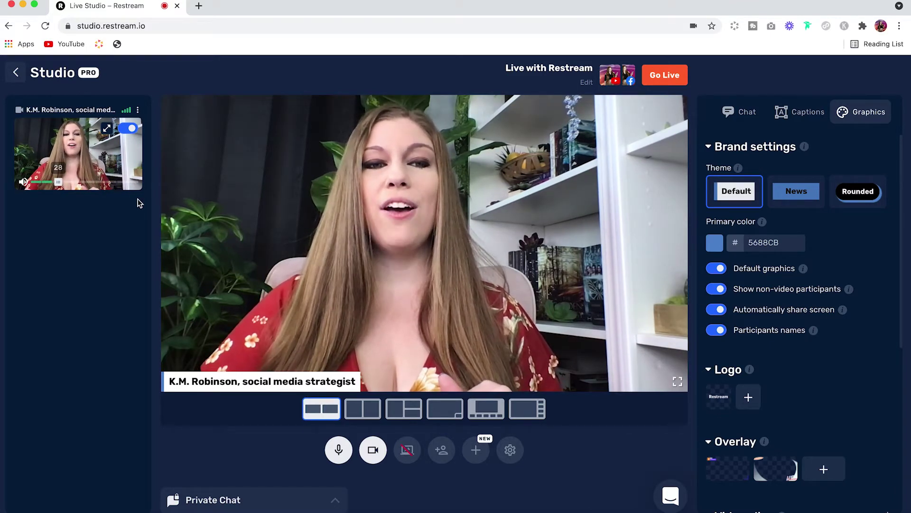
Set the camera source's volume to 95, and remove the source from the stage and bring it back.
drag(118, 185, 71, 187)
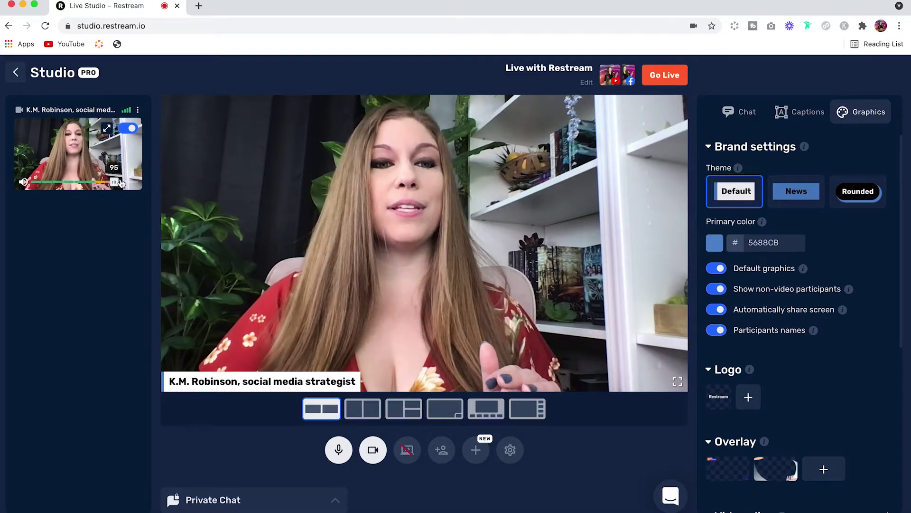
click(128, 129)
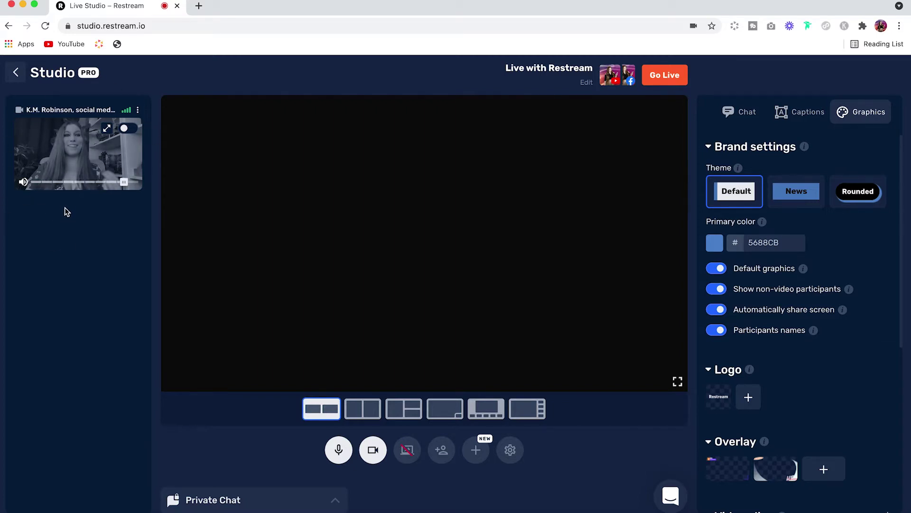
click(126, 130)
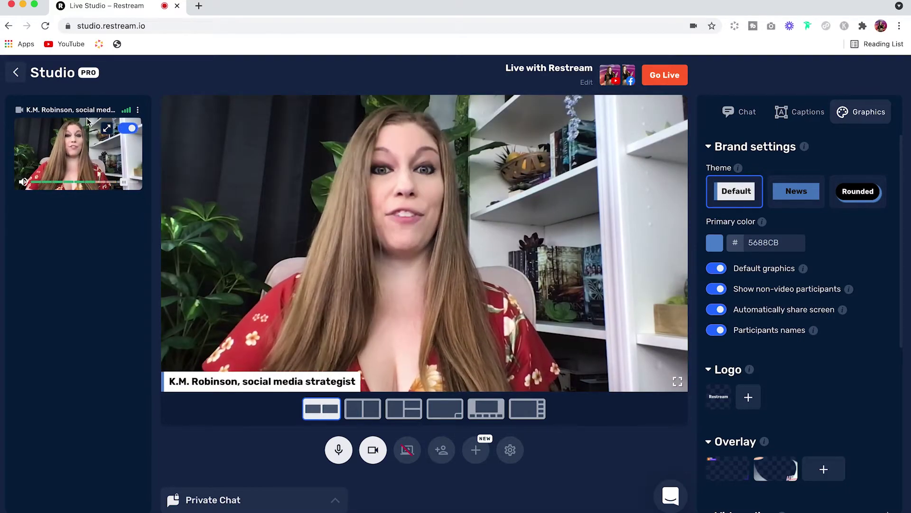
Open the participant's display name for editing, save it, and view the participant's remaining options.
click(137, 111)
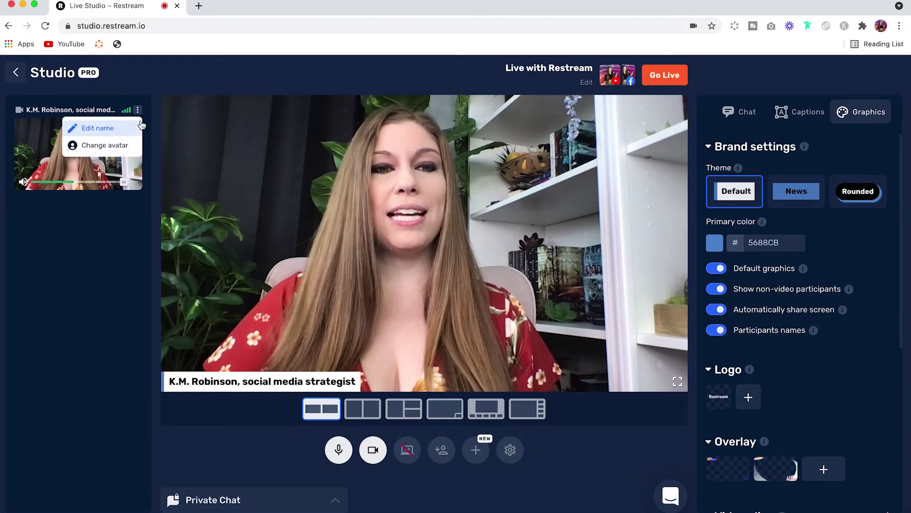
click(134, 128)
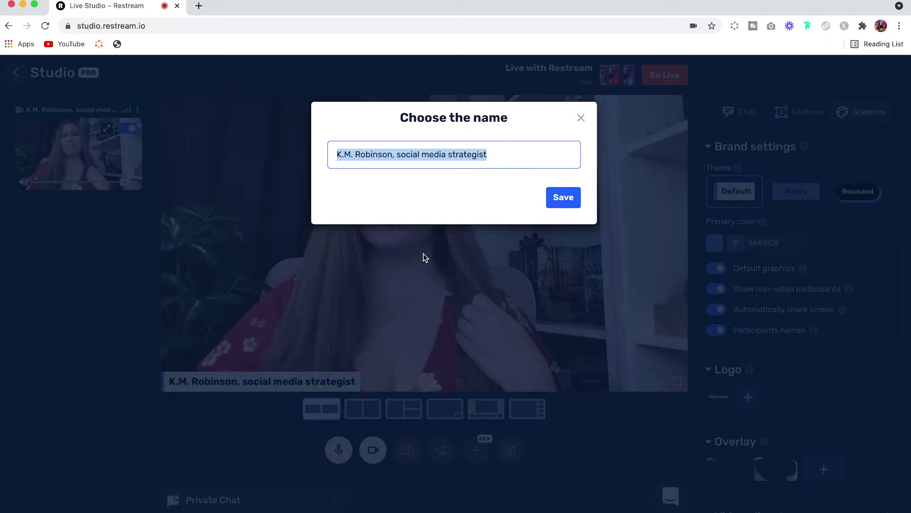
click(563, 197)
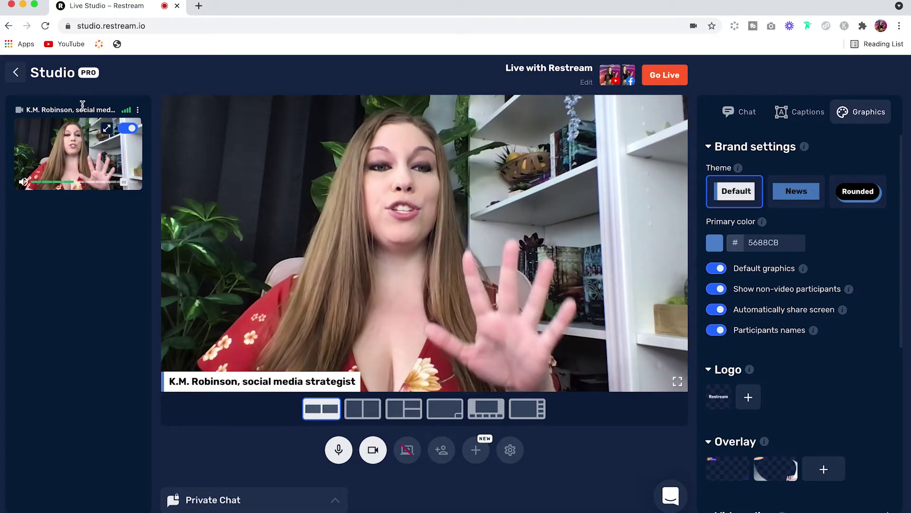
click(138, 111)
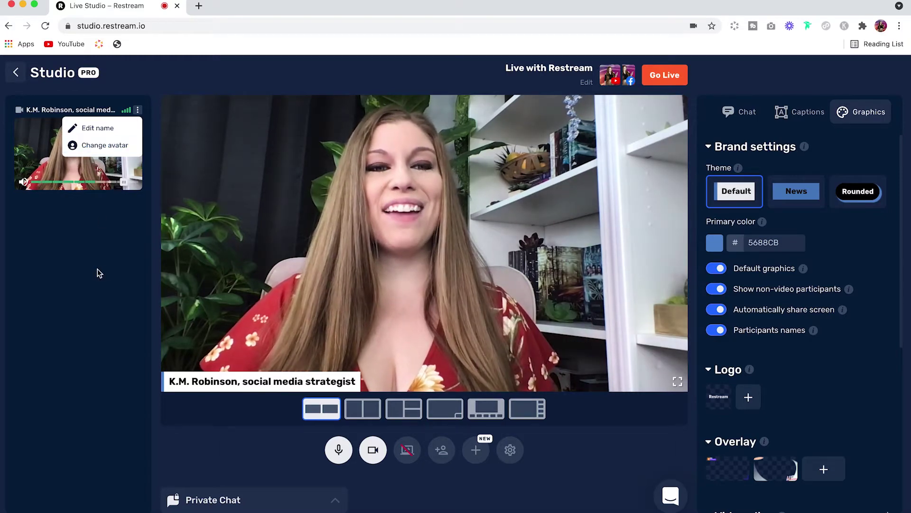
click(106, 280)
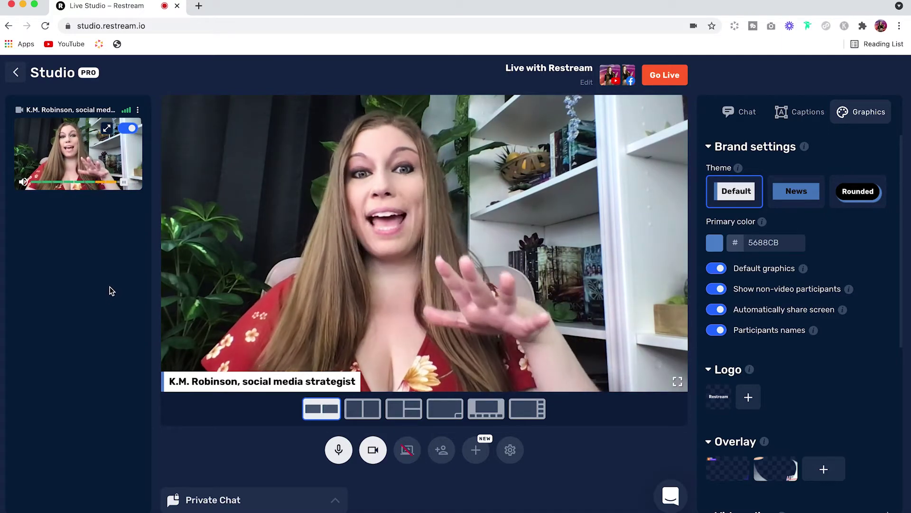
Try each of the other stage layouts in turn, ending with Thumbnails, and mute and unmute the microphone.
click(363, 408)
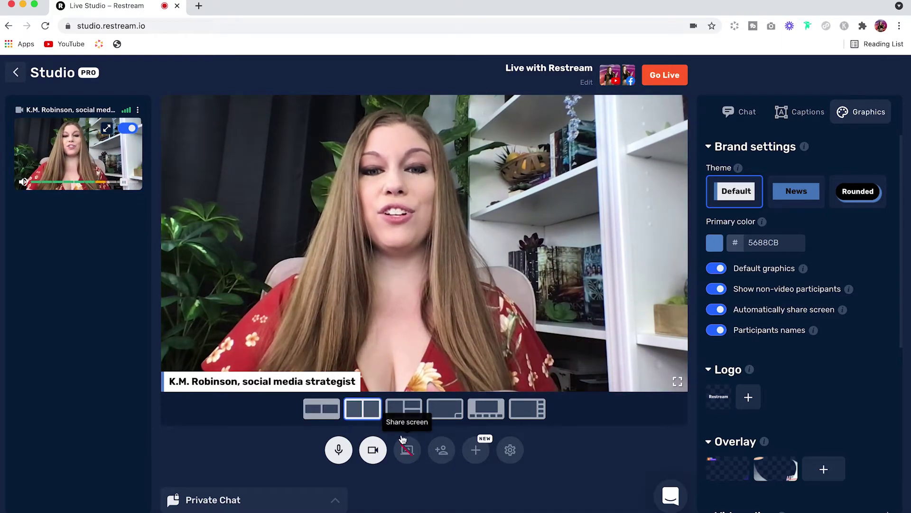
click(407, 417)
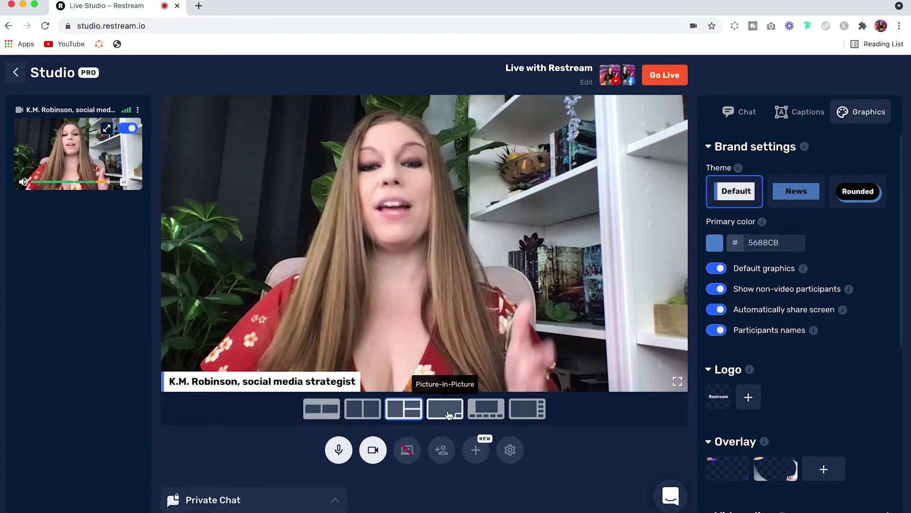
click(445, 417)
click(493, 414)
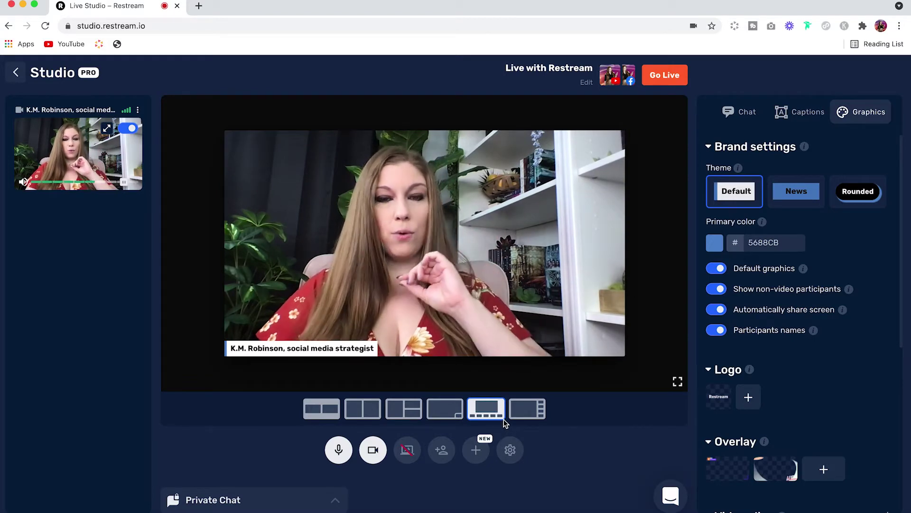
click(533, 419)
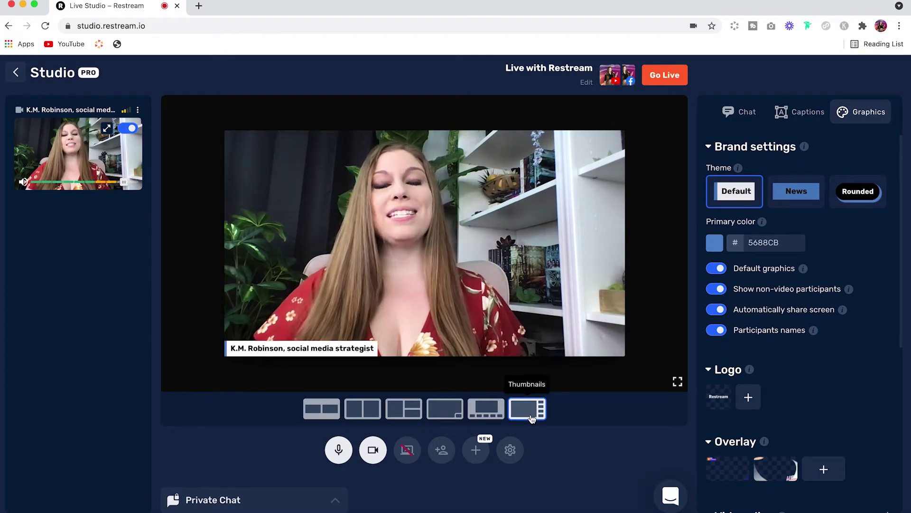
click(339, 454)
click(339, 451)
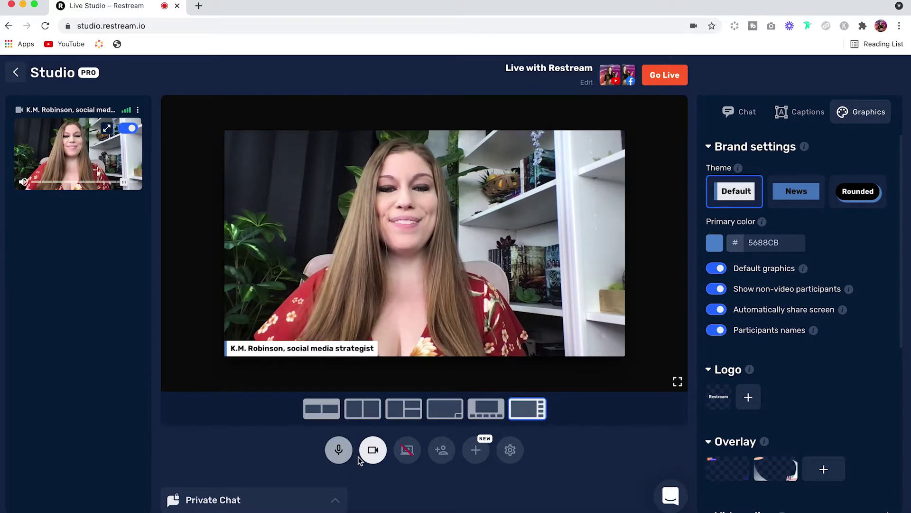
Review the entire screen, window and Chrome tab choices for screen sharing, and cancel the share.
click(409, 458)
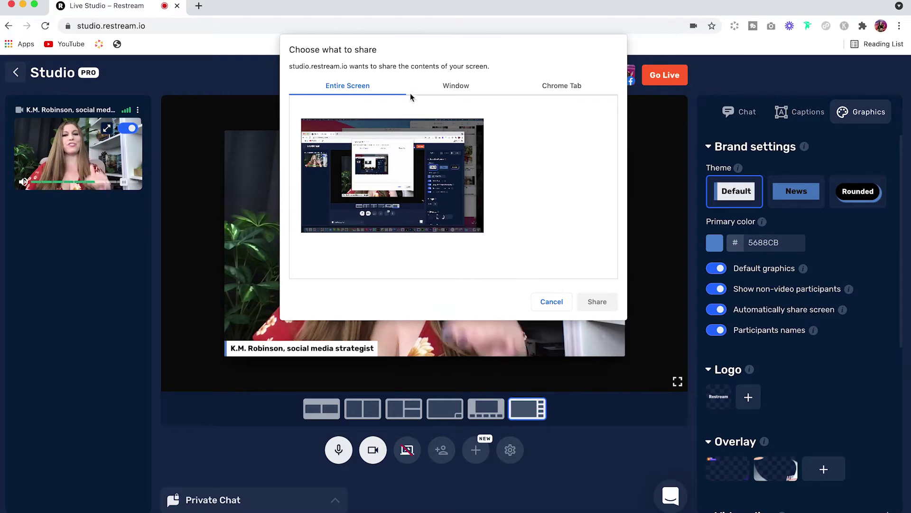
click(458, 87)
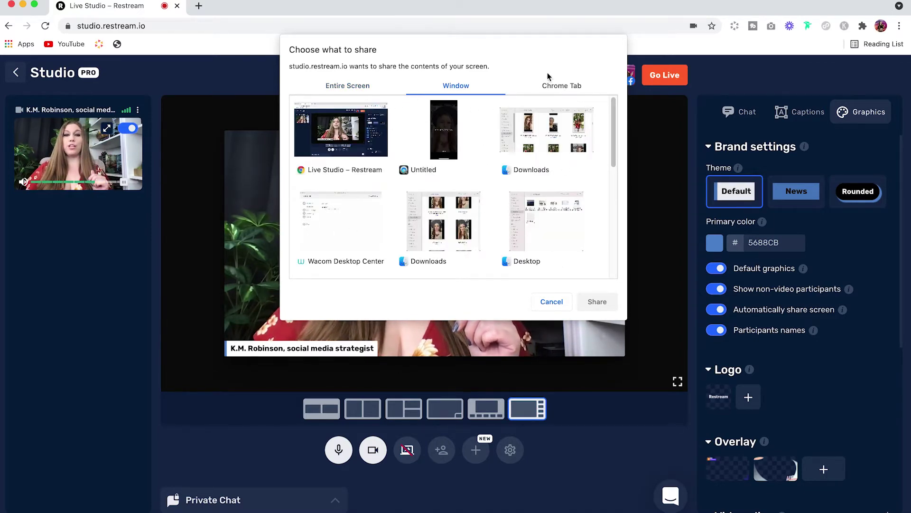
click(552, 86)
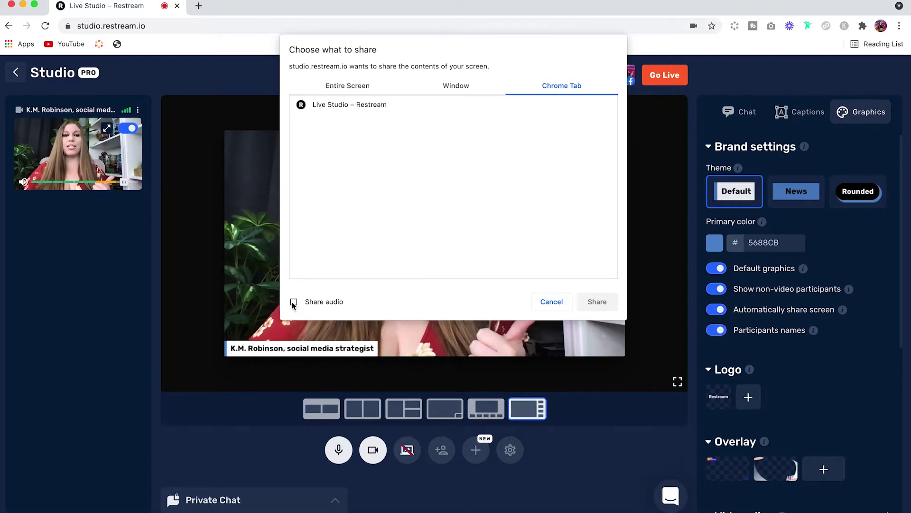
click(560, 304)
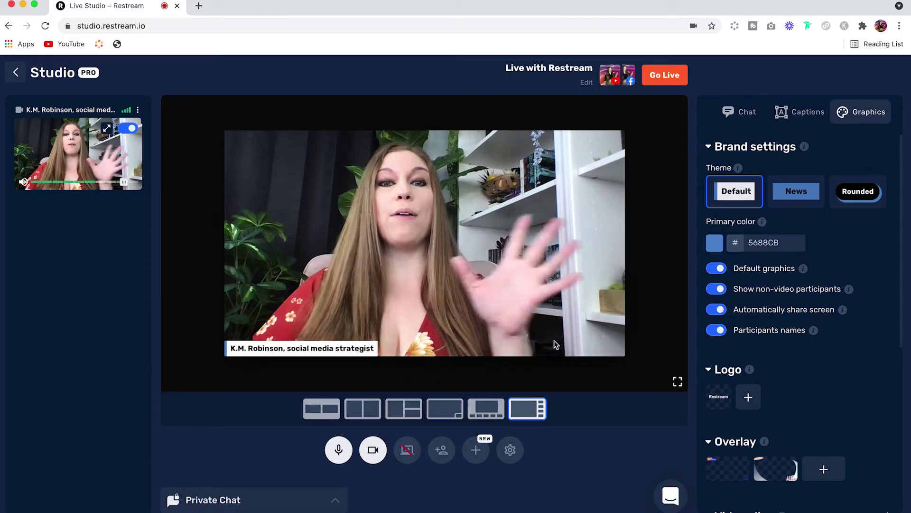
Switch the stage back to the first layout and copy the guest invitation link.
click(335, 413)
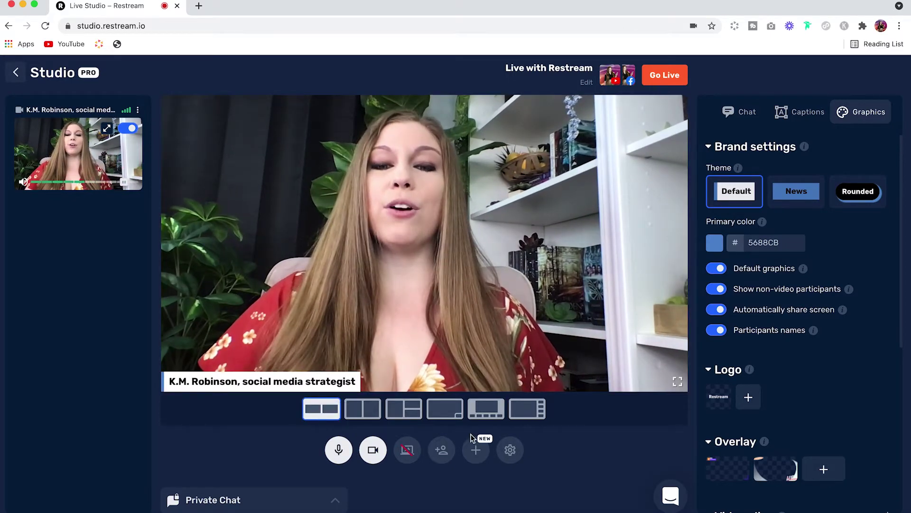
click(450, 451)
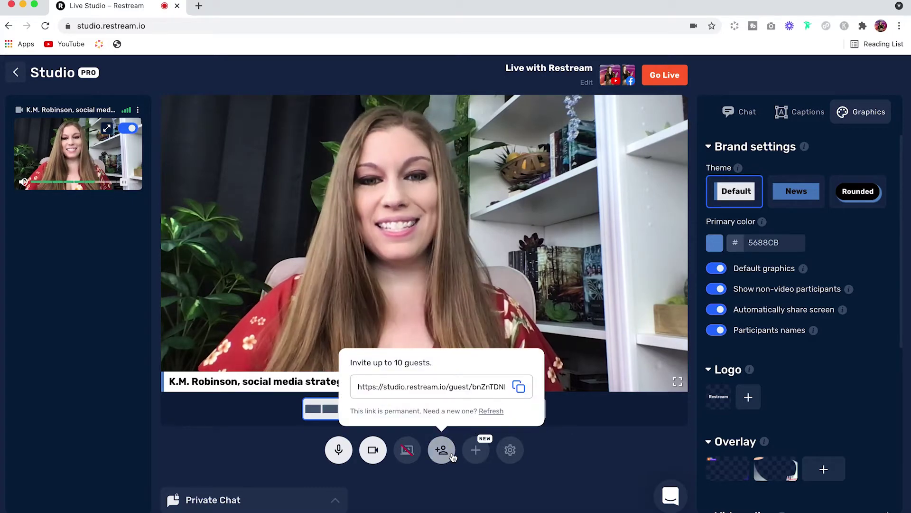
click(519, 386)
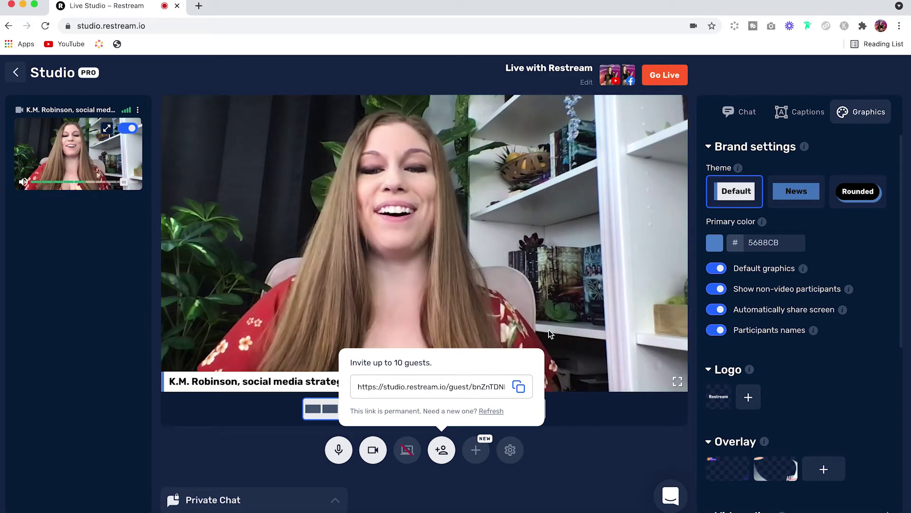
click(556, 363)
View the source types that can be added to the stream, and leave without adding one.
click(479, 461)
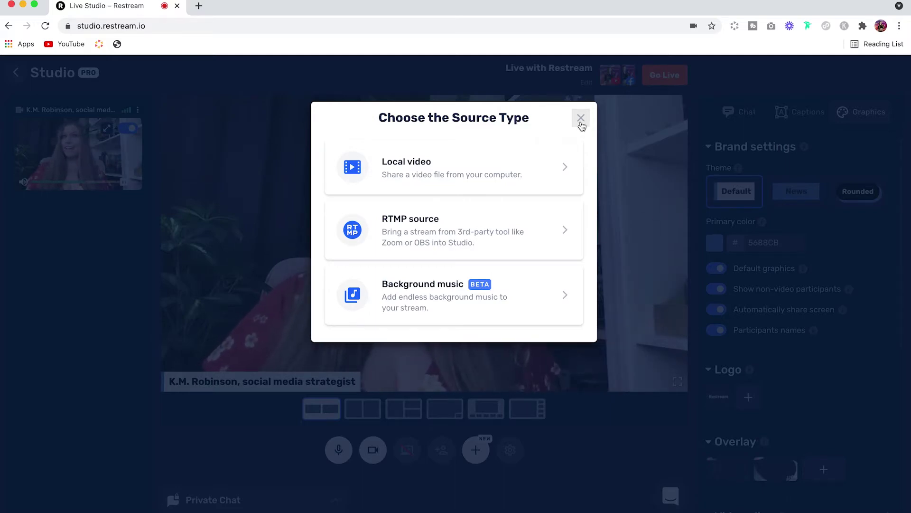
click(581, 119)
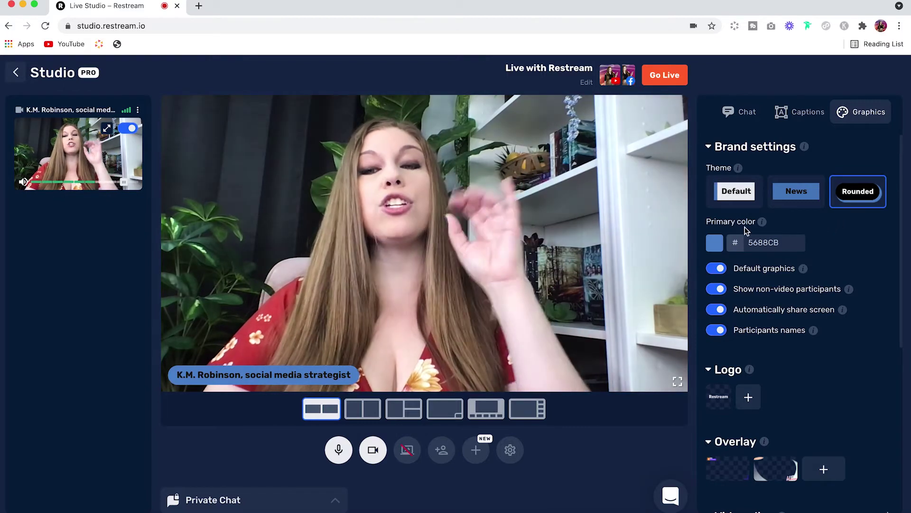
Change the brand's primary color, trying magenta CB56B8 and settling on teal 56CBC6.
click(715, 243)
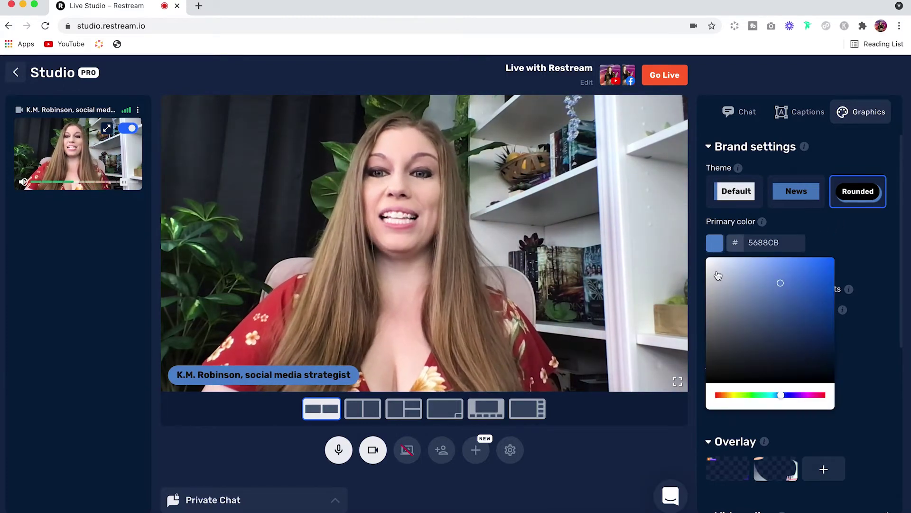
click(810, 396)
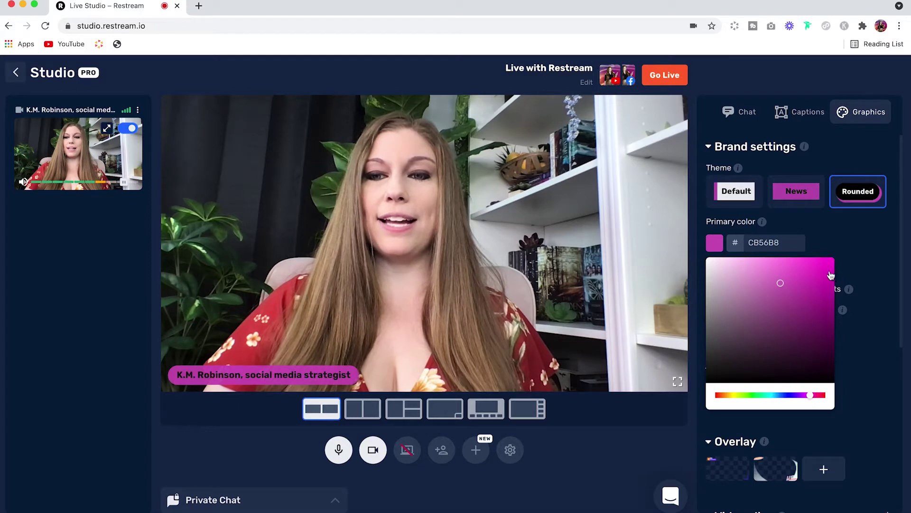
click(770, 395)
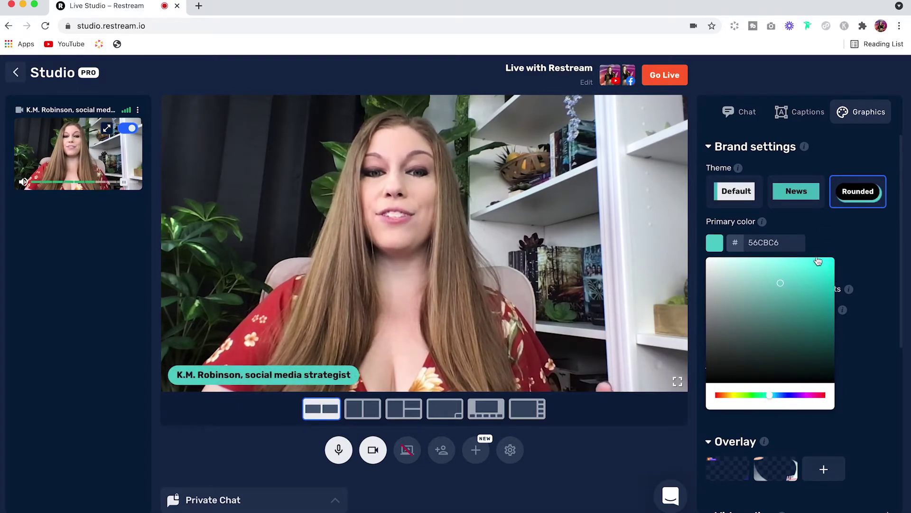
click(858, 250)
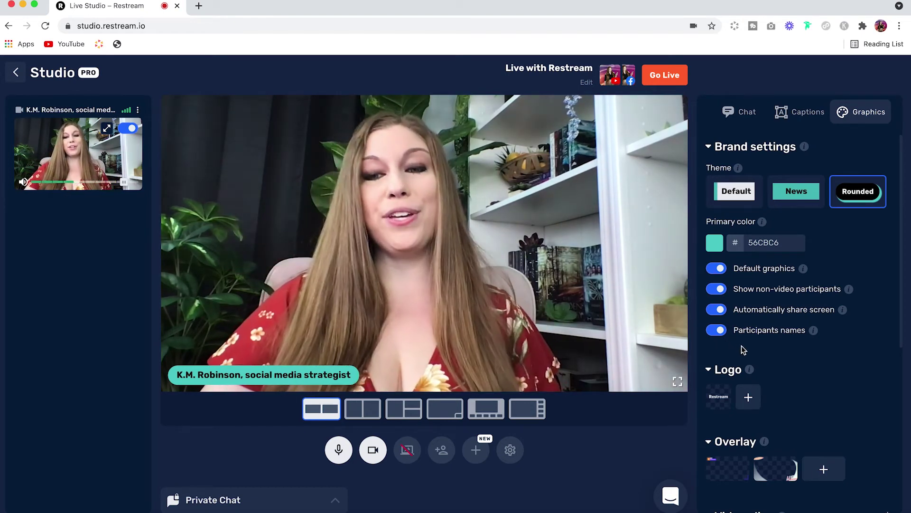
Preview the Hey Summer overlay on the stream and hide it.
drag(903, 276, 901, 338)
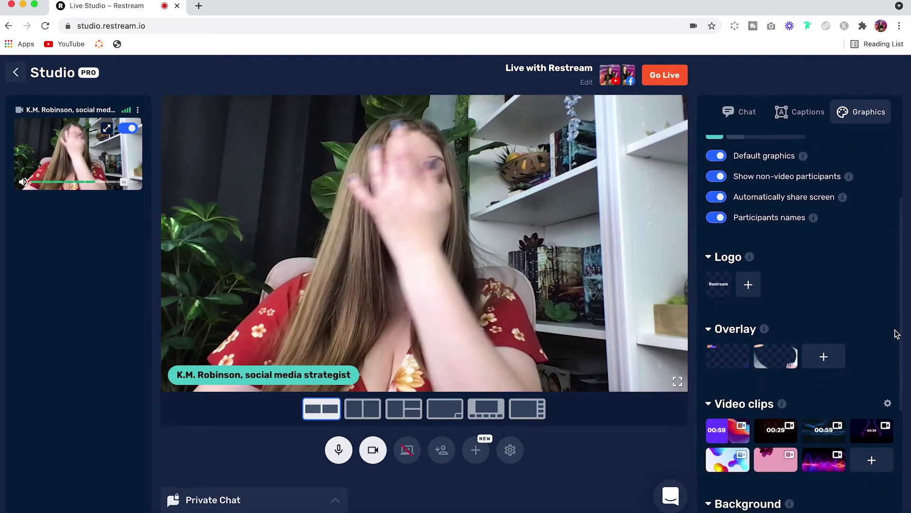
mouse_move(723, 291)
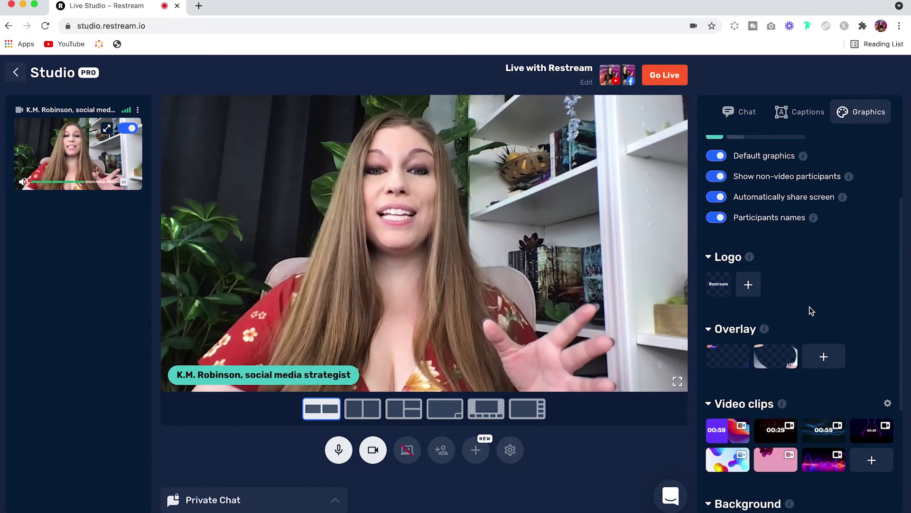
mouse_move(726, 361)
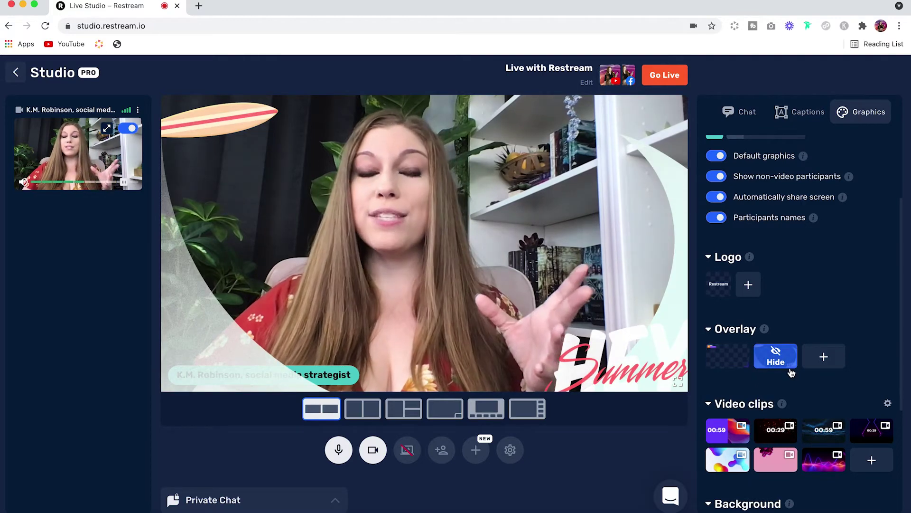
click(782, 360)
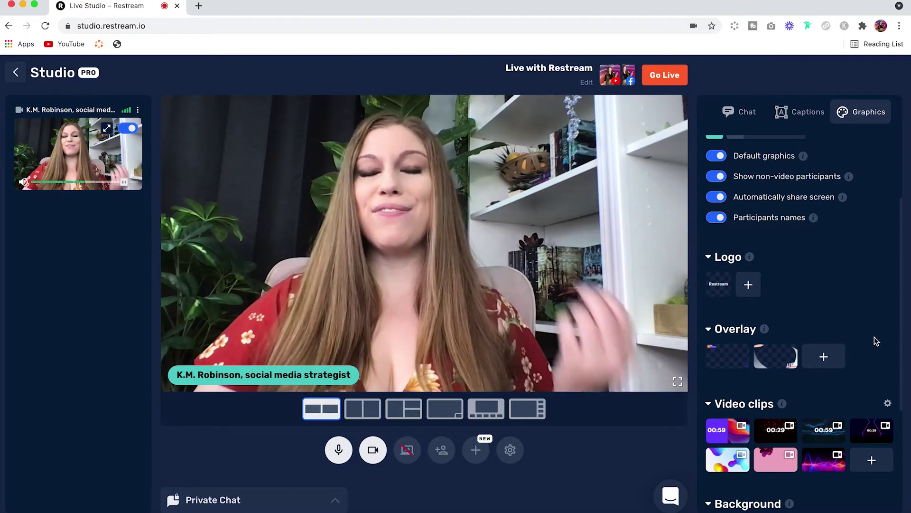
Preview the 00:59 countdown video clip on the stream and hide it.
drag(903, 297, 902, 403)
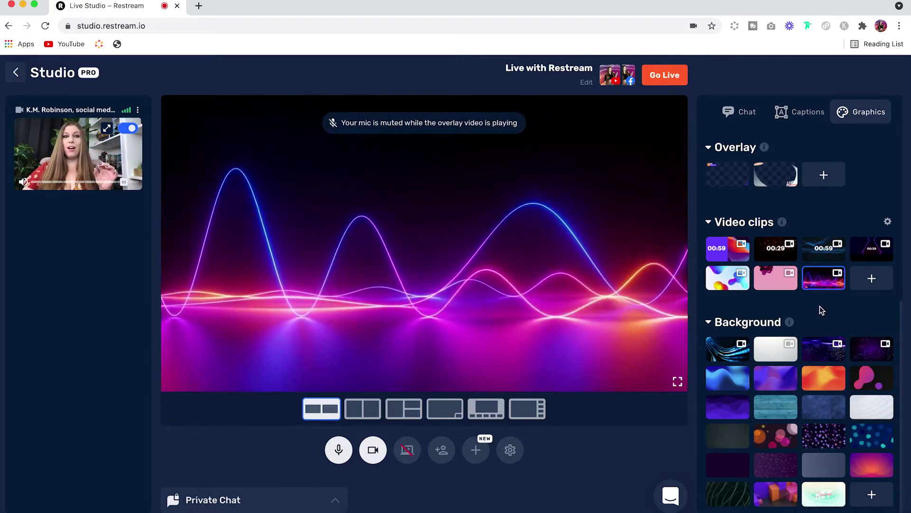
click(728, 249)
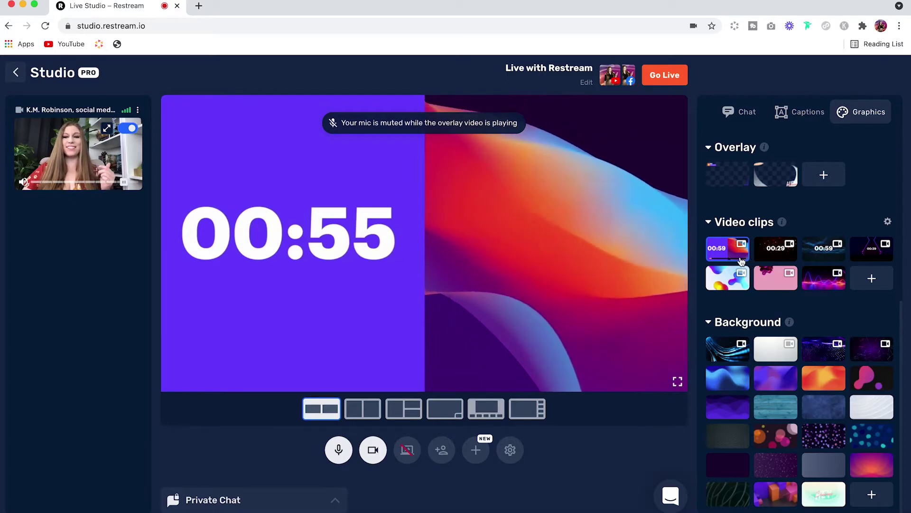
mouse_move(729, 244)
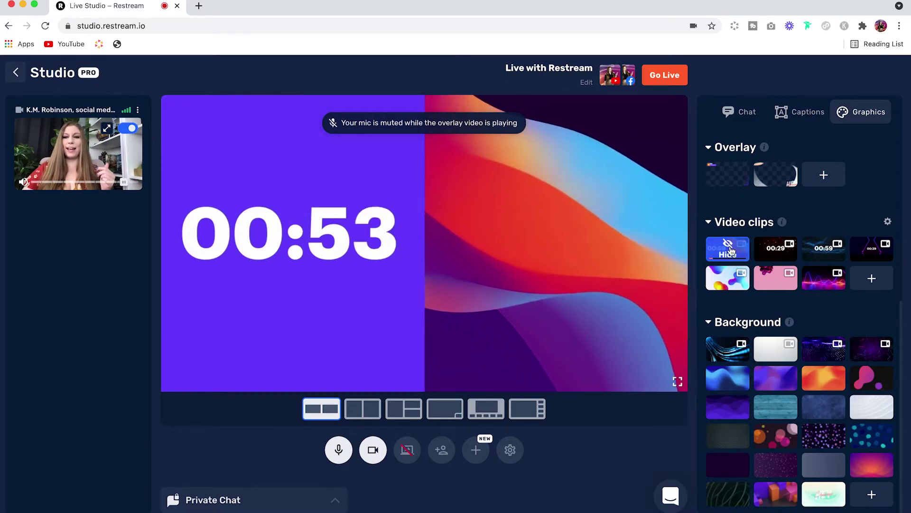
click(728, 244)
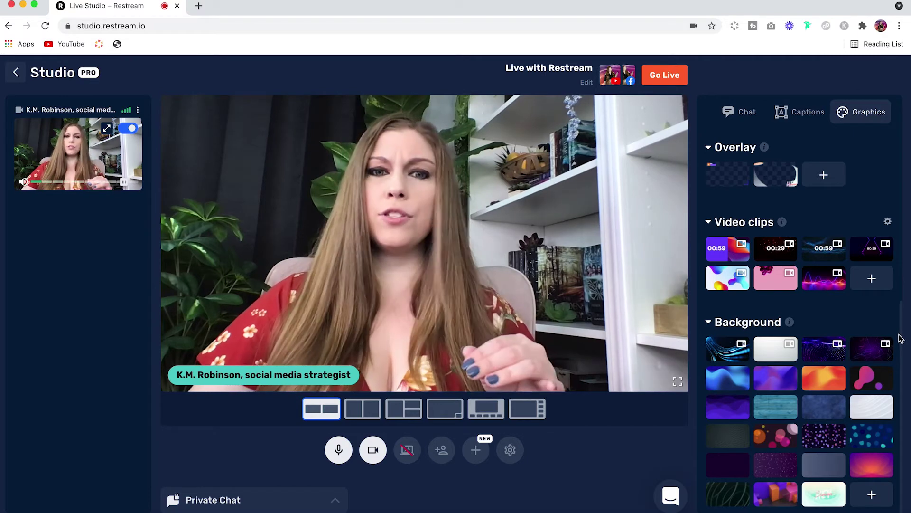
Switch the stage to the last layout and apply the purple-blue gradient as the stream background.
mouse_move(893, 348)
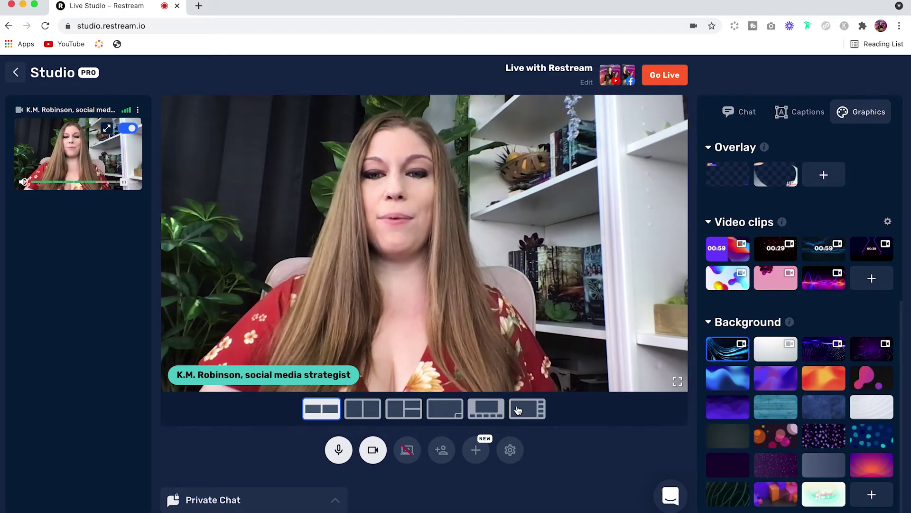
click(533, 411)
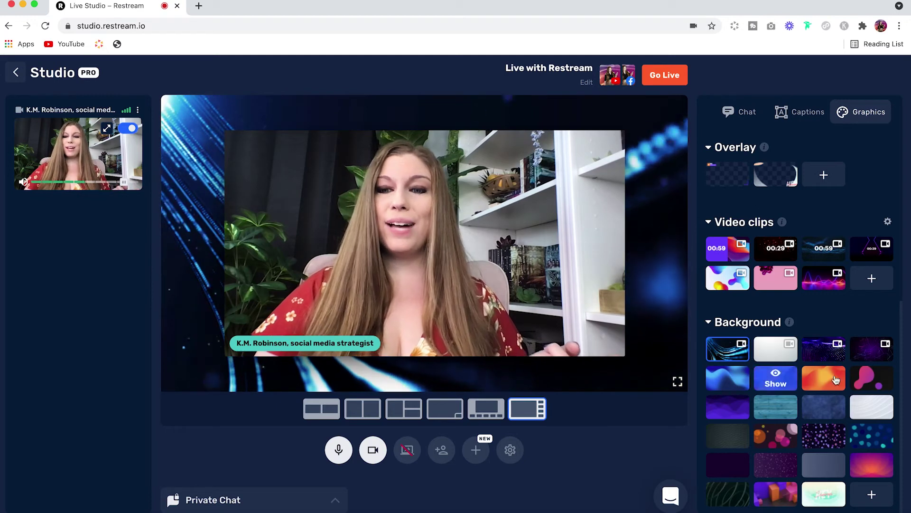
click(776, 378)
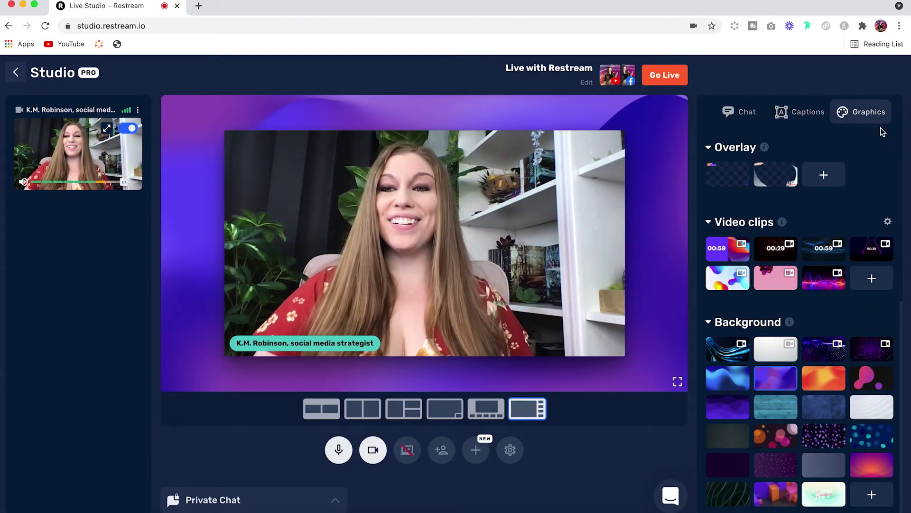
Show the caption "Add in as you're live" on the stream, and replace it with the caption "This is what shows".
click(805, 114)
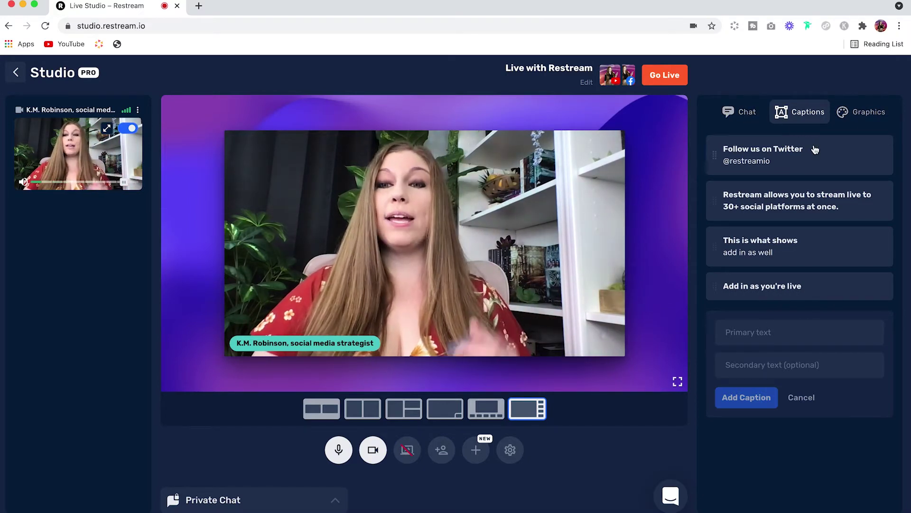
mouse_move(814, 154)
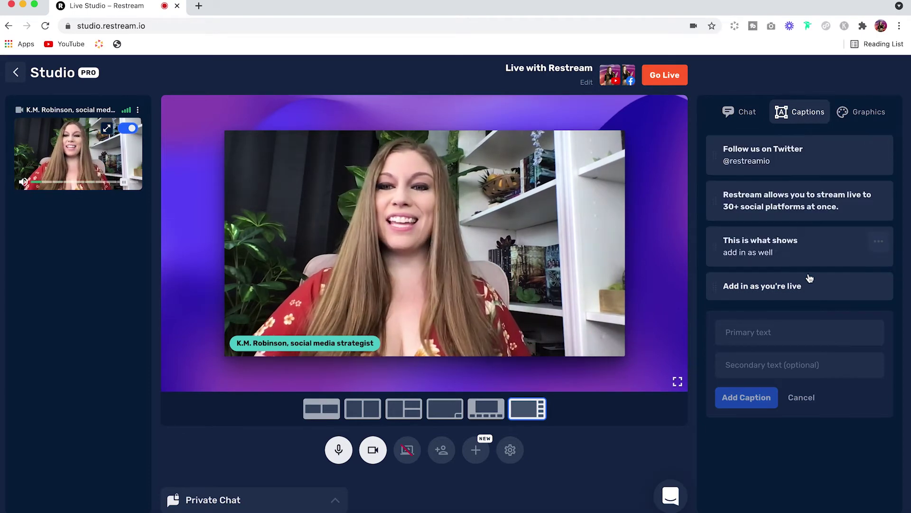
mouse_move(808, 287)
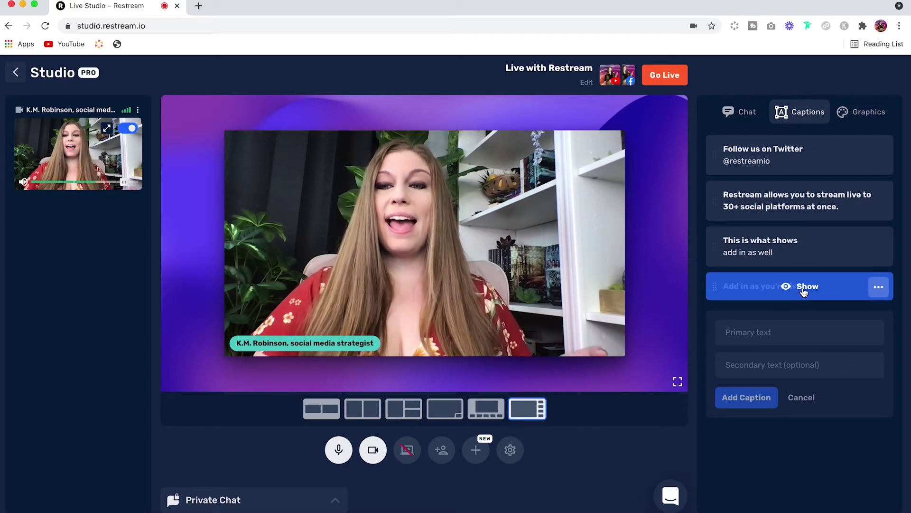
click(803, 292)
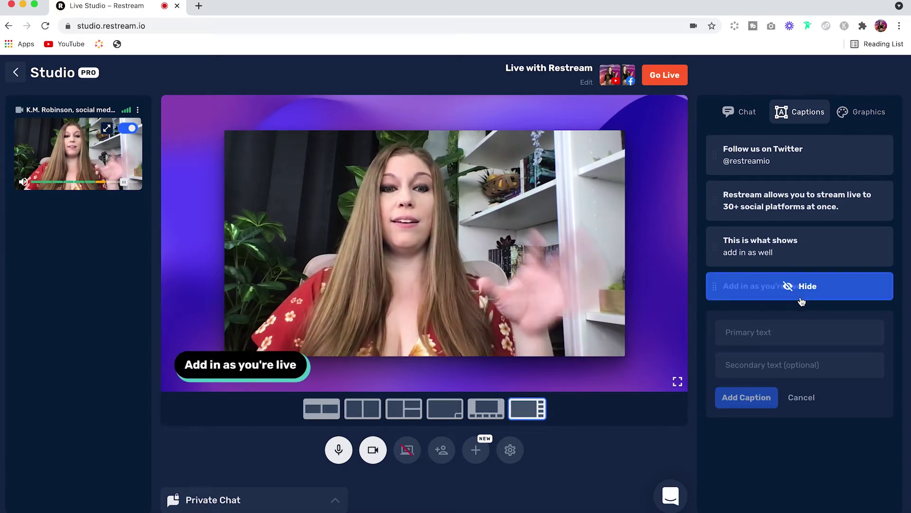
click(808, 258)
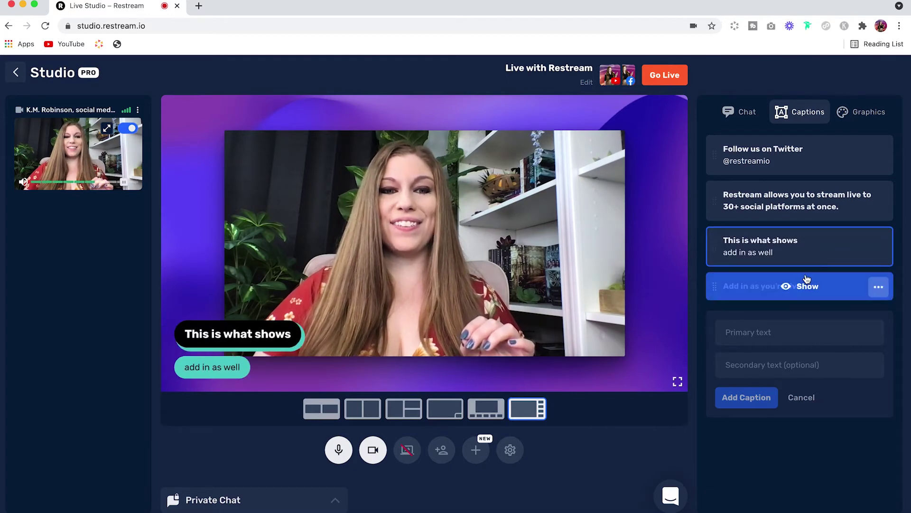
Add a caption with primary text "This is the main text" and secondary text "add on comments", and show it on the stream.
click(772, 329)
text(This is the main text)
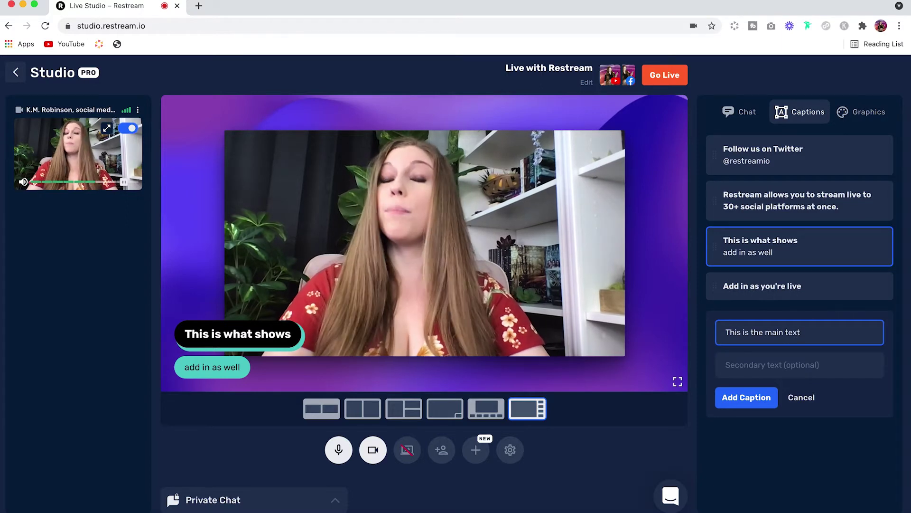
click(794, 365)
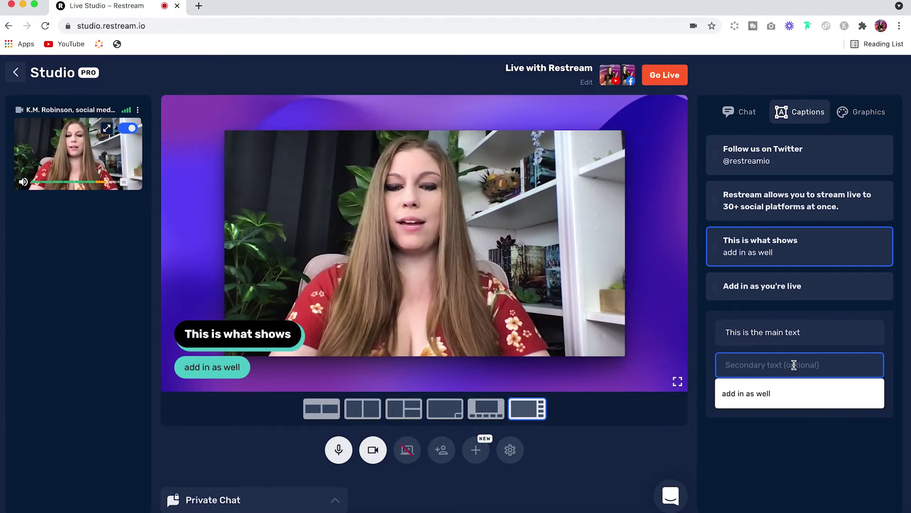
text(add on comments)
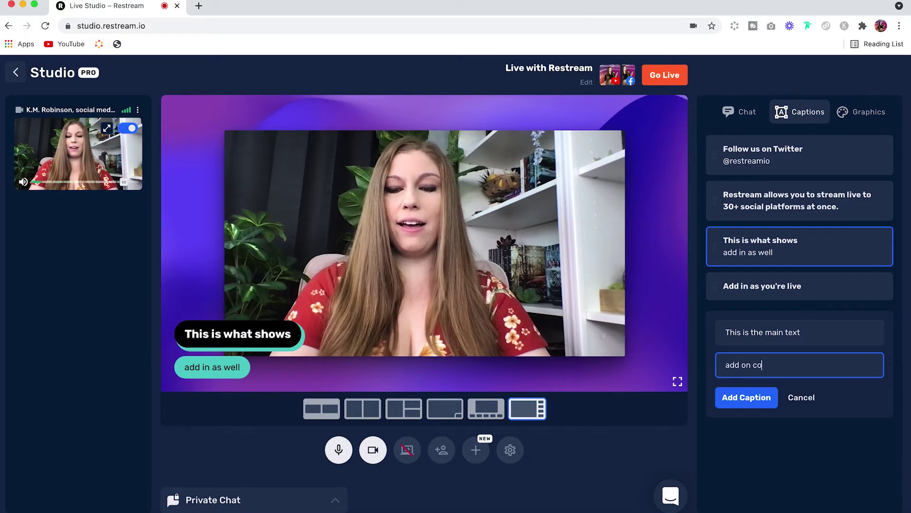
click(761, 403)
mouse_move(832, 288)
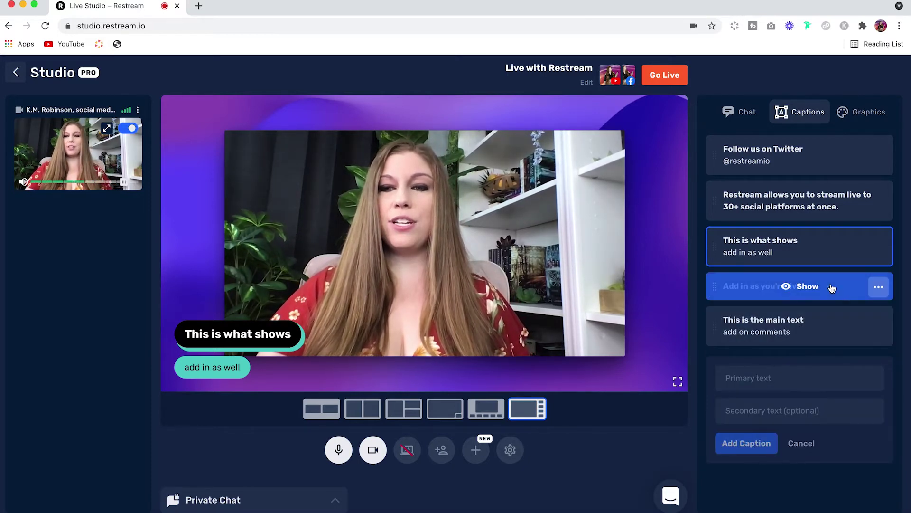
click(797, 340)
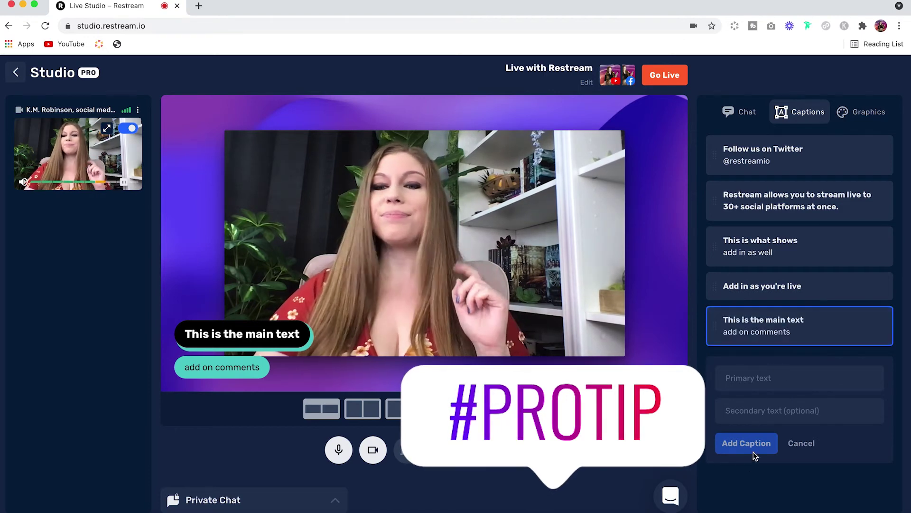
Draft another caption with primary text "****tell them xyz" and secondary text "88888".
click(761, 379)
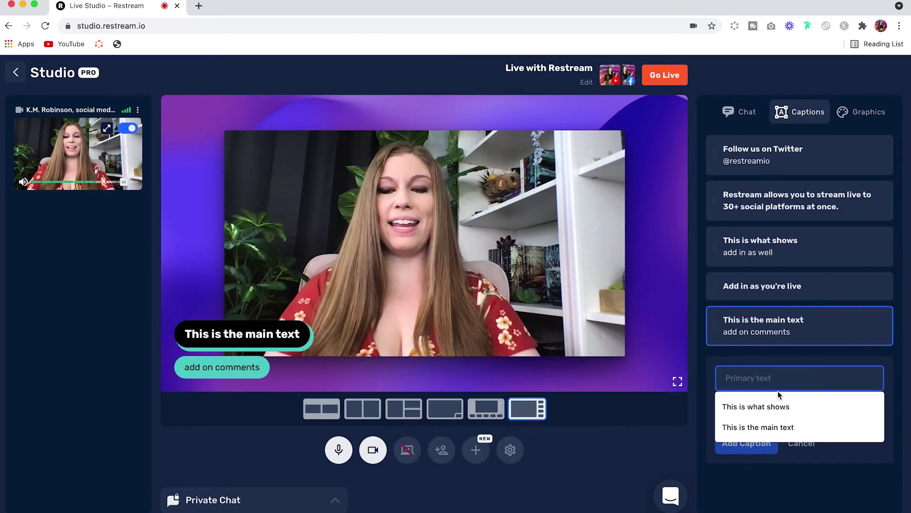
text(****)
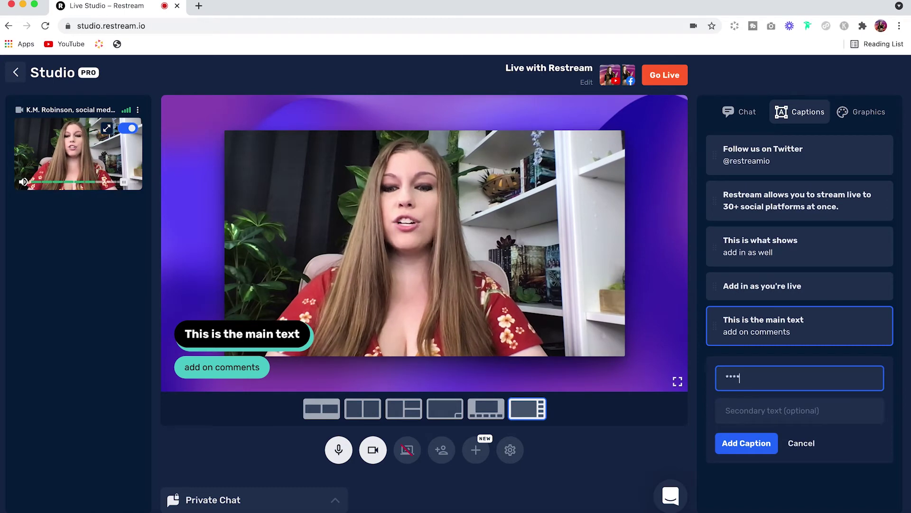
click(773, 417)
text(88888)
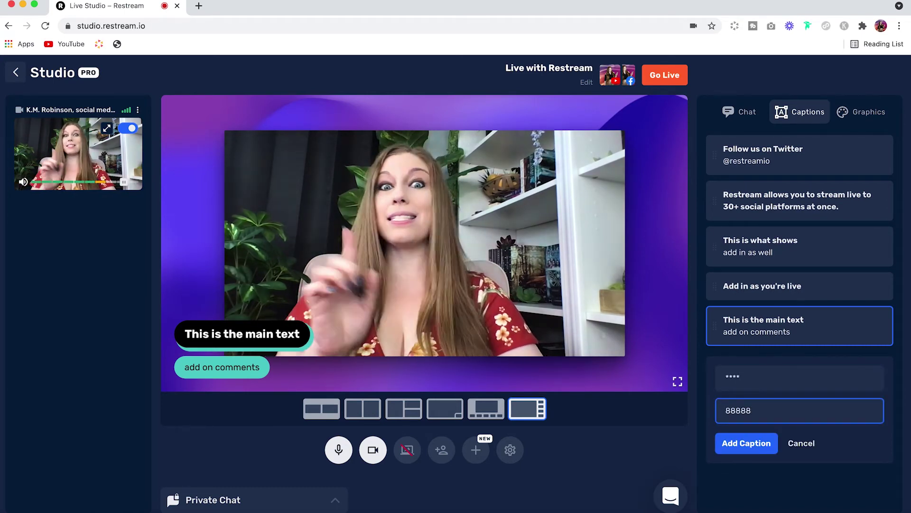
click(771, 379)
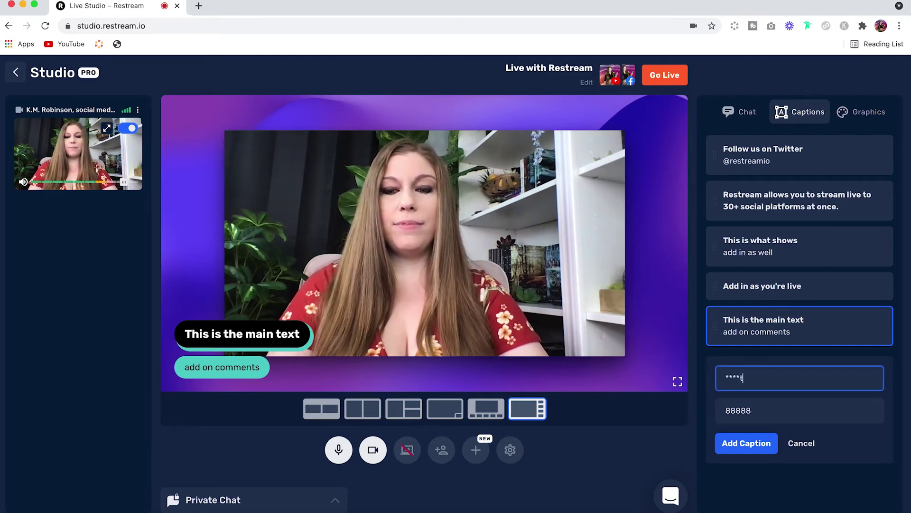
text(****tell them xyz)
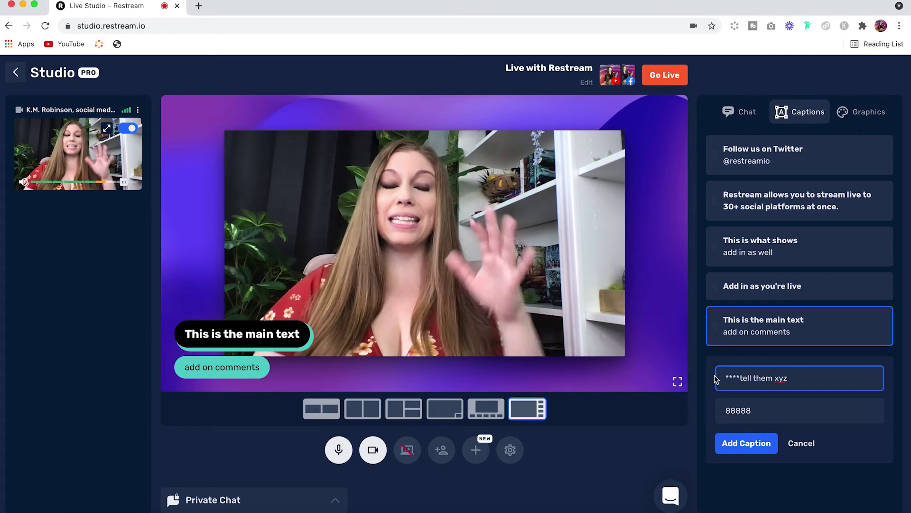
Move the caption "This is the main text" above "Add in as you're live" and cancel the caption draft.
mouse_move(722, 323)
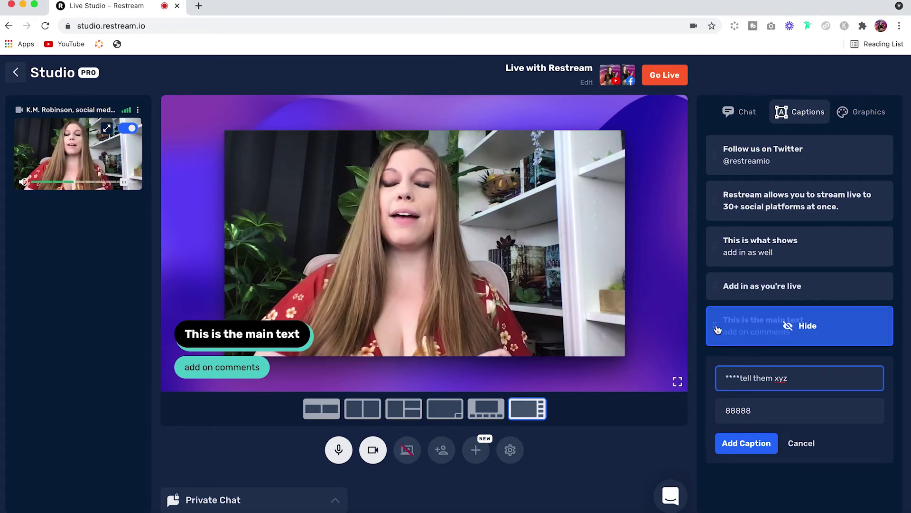
drag(717, 329, 728, 357)
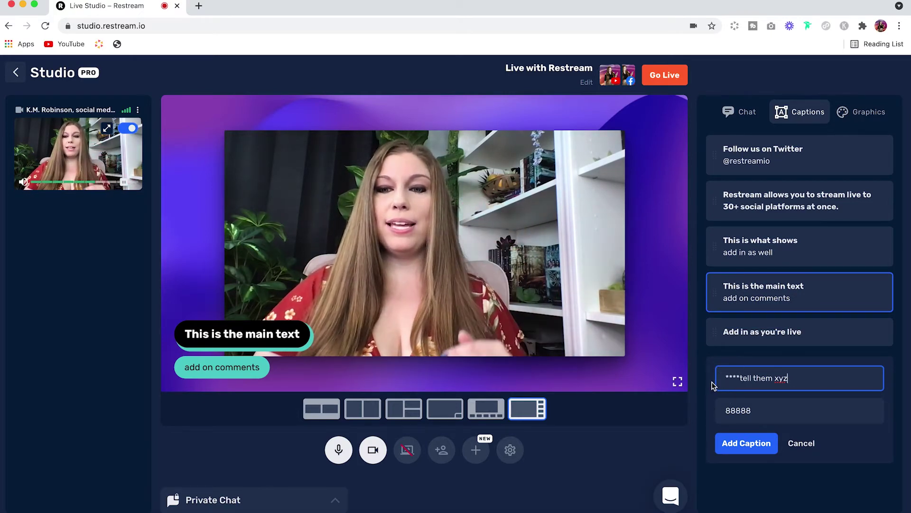
click(802, 443)
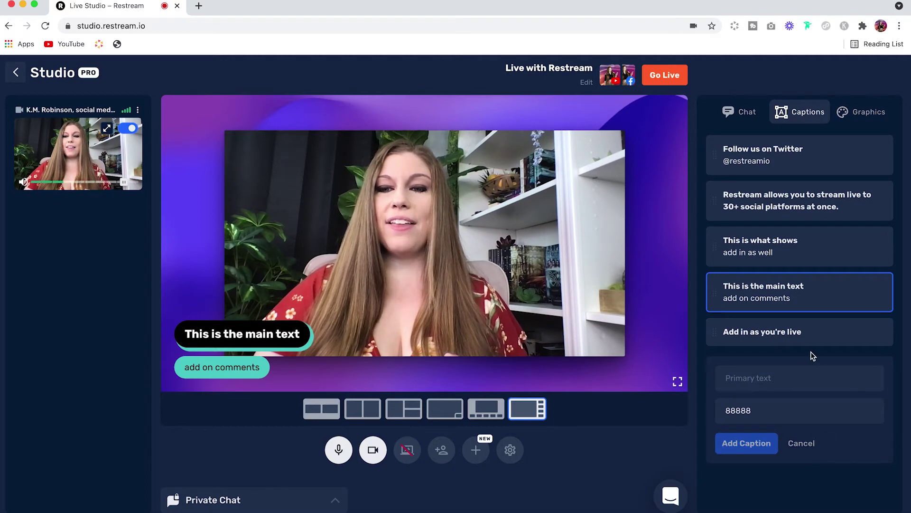
Preview the caption "Add in as you're live" on the stream, hide it, and view its edit and remove options.
mouse_move(769, 335)
click(788, 333)
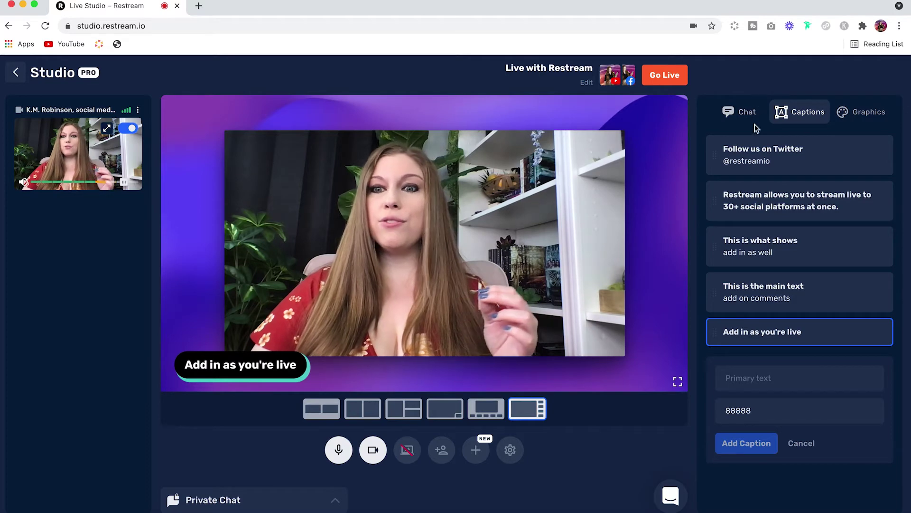
mouse_move(754, 151)
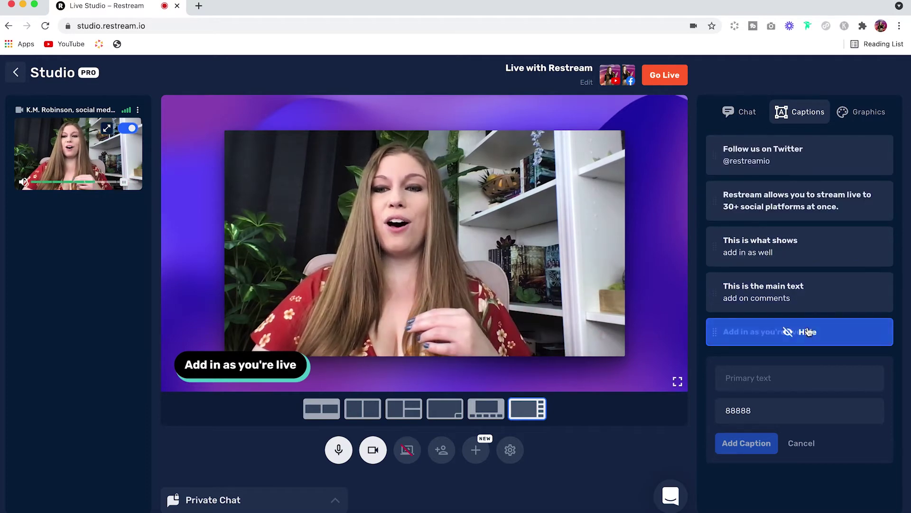
click(809, 333)
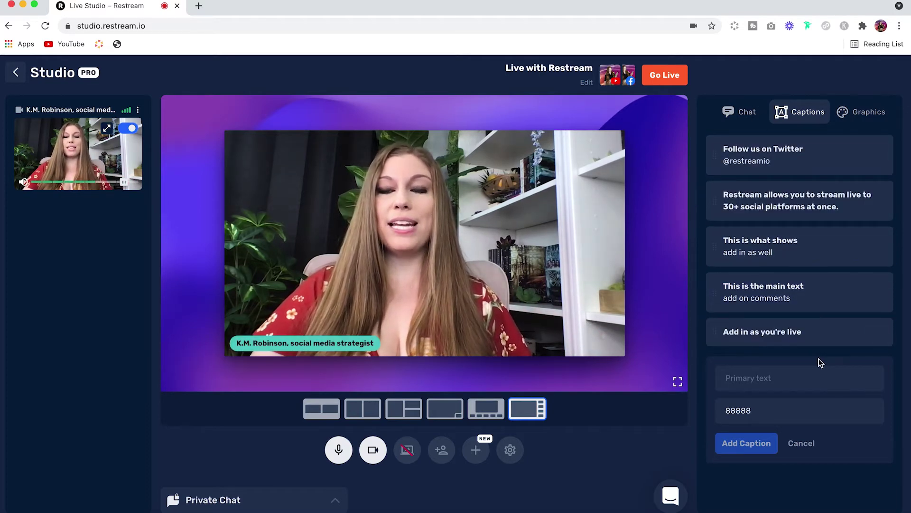
mouse_move(820, 350)
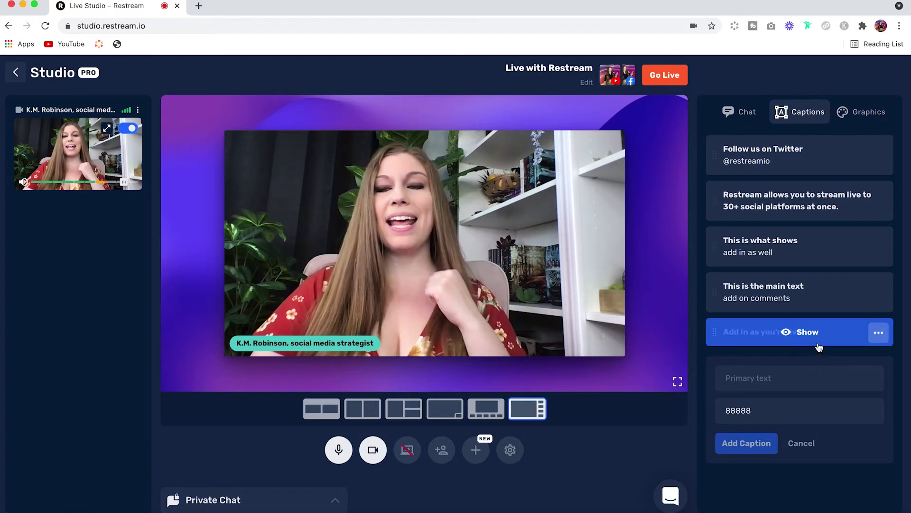
click(880, 333)
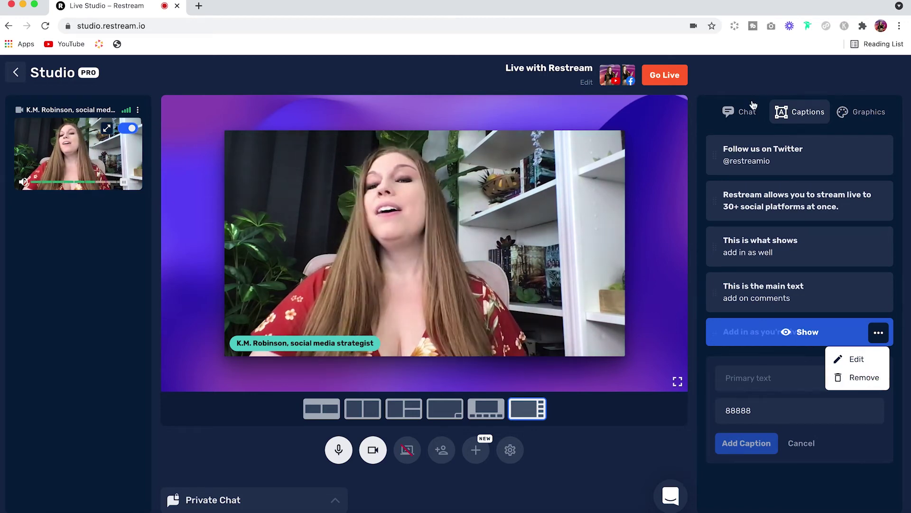
Preview the sample Restream.io chat comment on the stream and hide it.
click(747, 114)
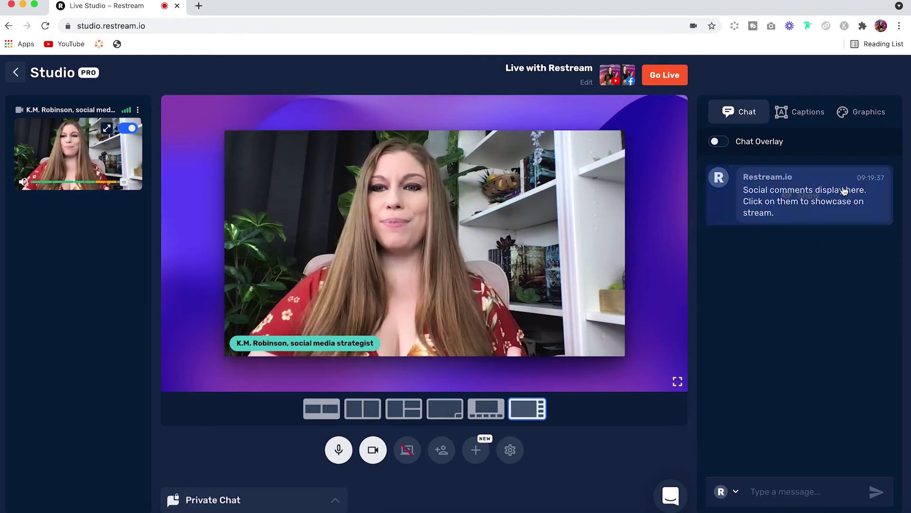
click(828, 198)
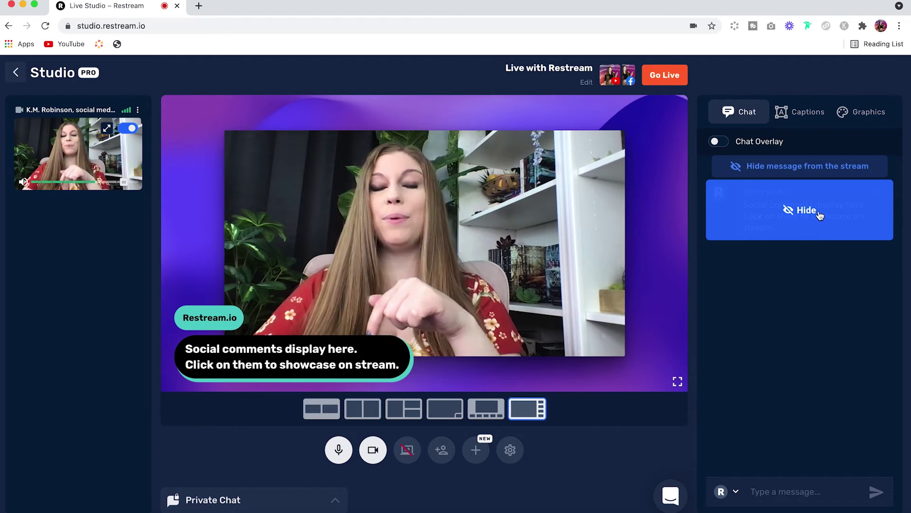
click(809, 214)
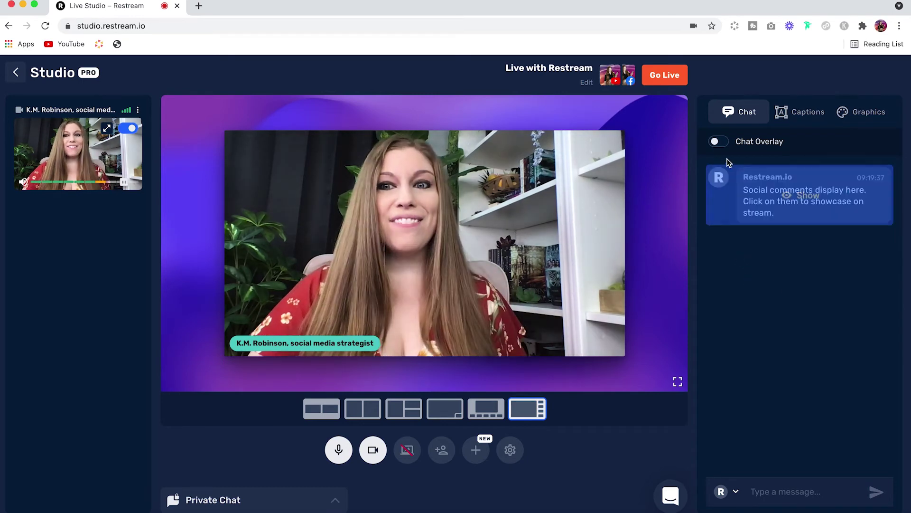
Turn on the chat overlay and show the sample Restream.io comment on the stream.
click(718, 141)
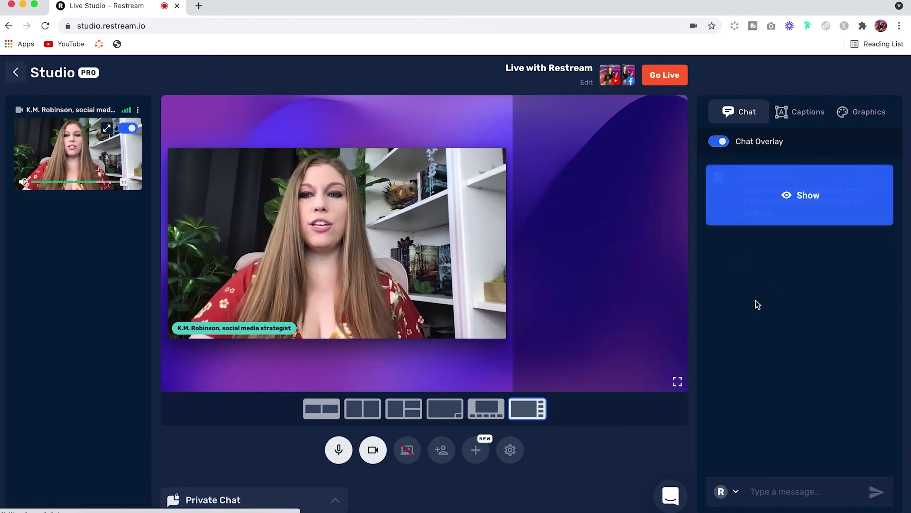
click(799, 197)
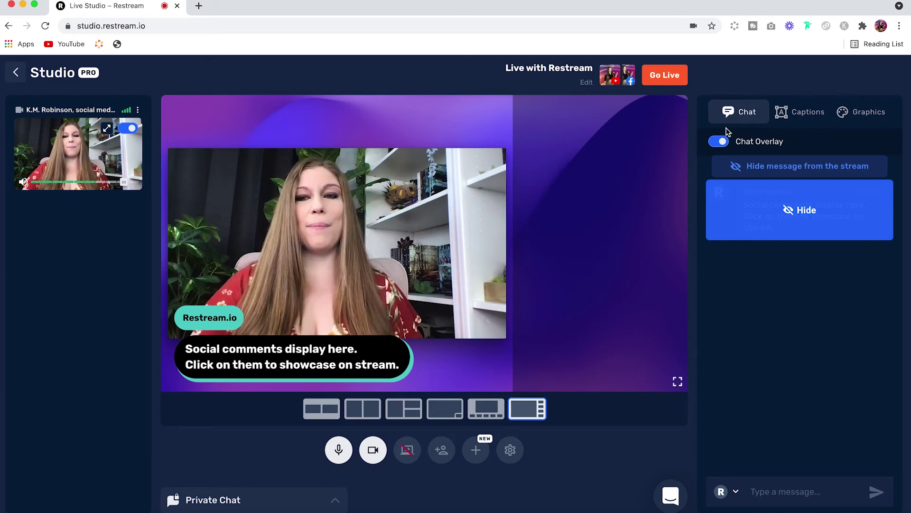
Turn off the chat overlay and view the account choices for sending chat messages, keeping Restream as the sender.
click(718, 141)
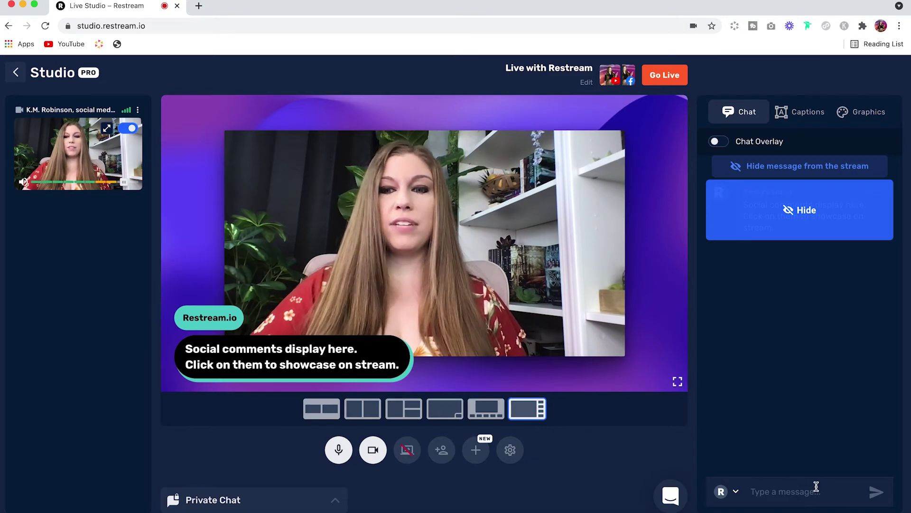
click(736, 492)
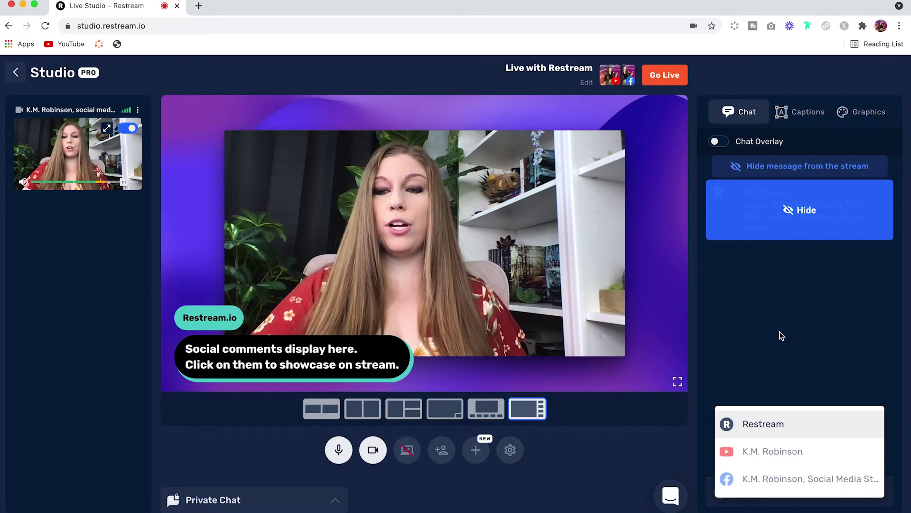
click(828, 433)
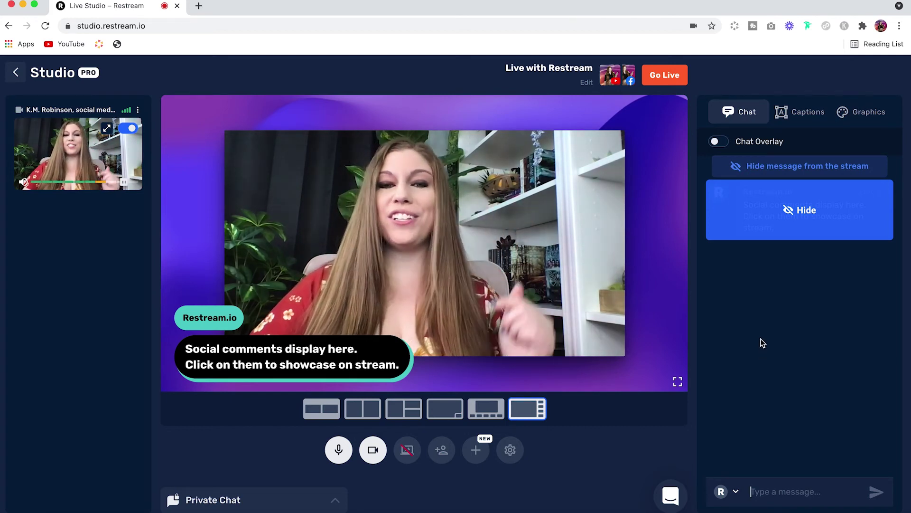
Send the private chat message "talk privately to guests" and collapse the private chat.
click(257, 503)
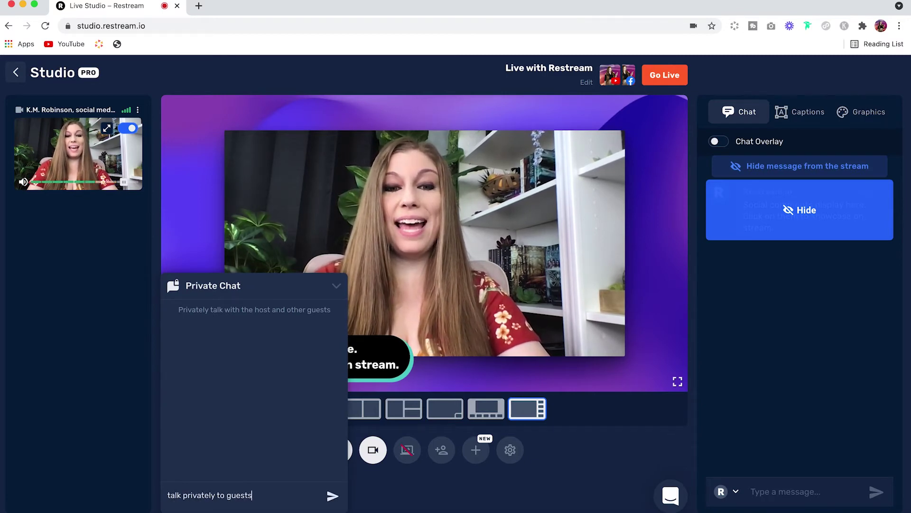
text(talk privately to guests)
key(Return)
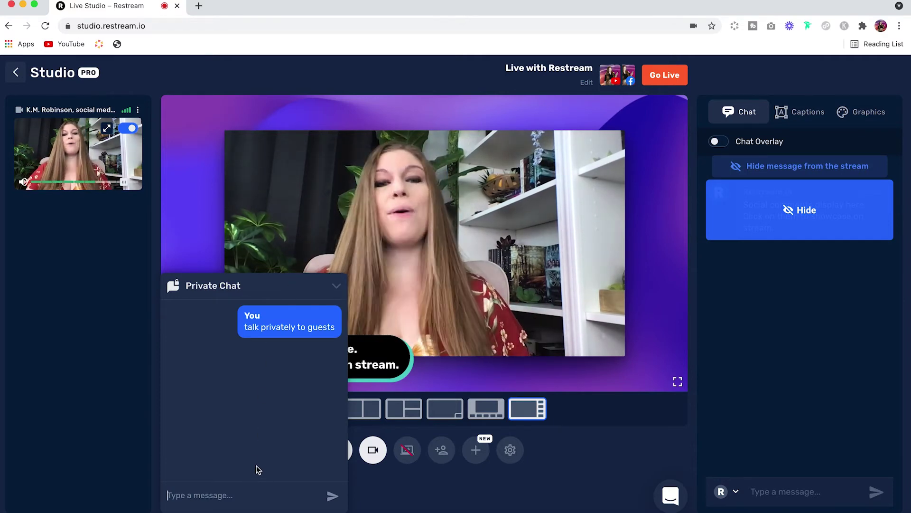
click(314, 497)
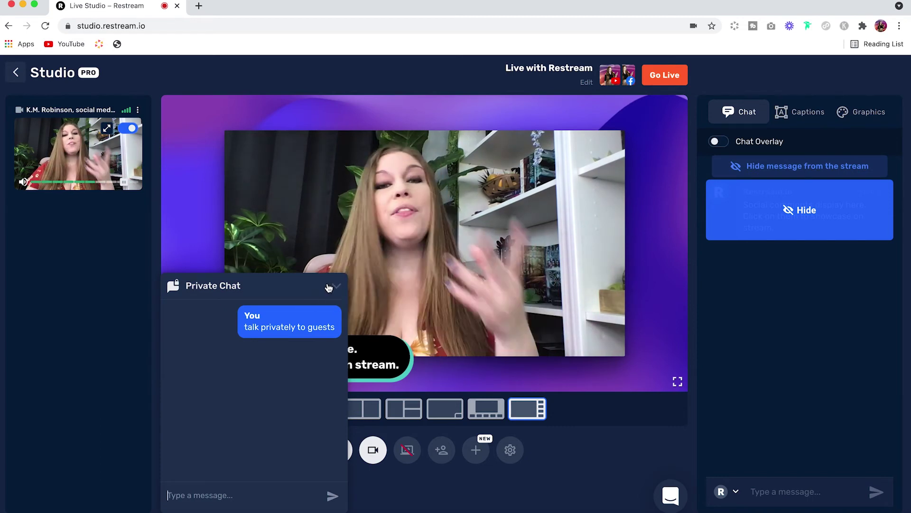
click(336, 288)
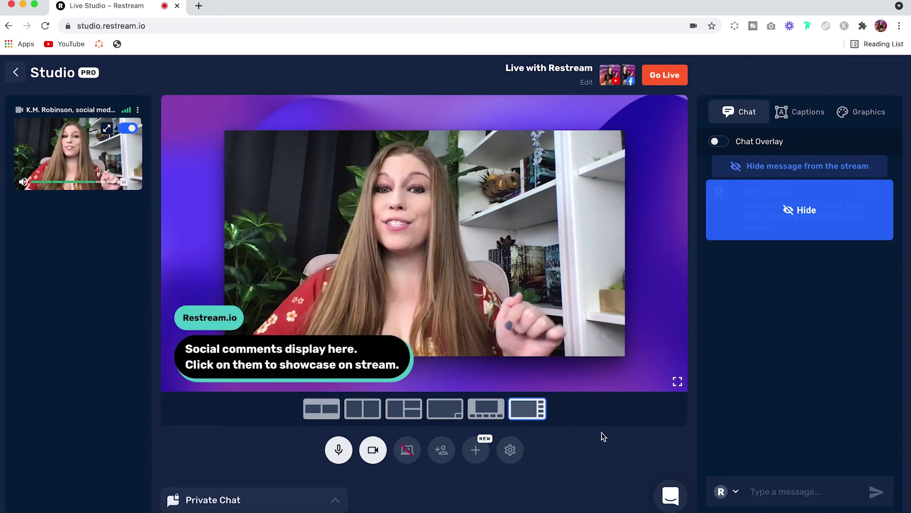
View the Restream support chat's article search and message topics, and close the support window.
click(673, 498)
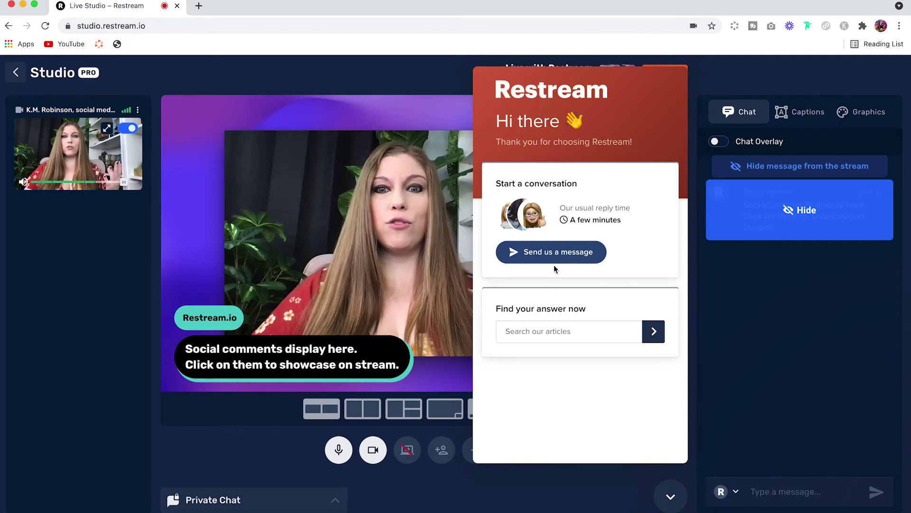
click(561, 338)
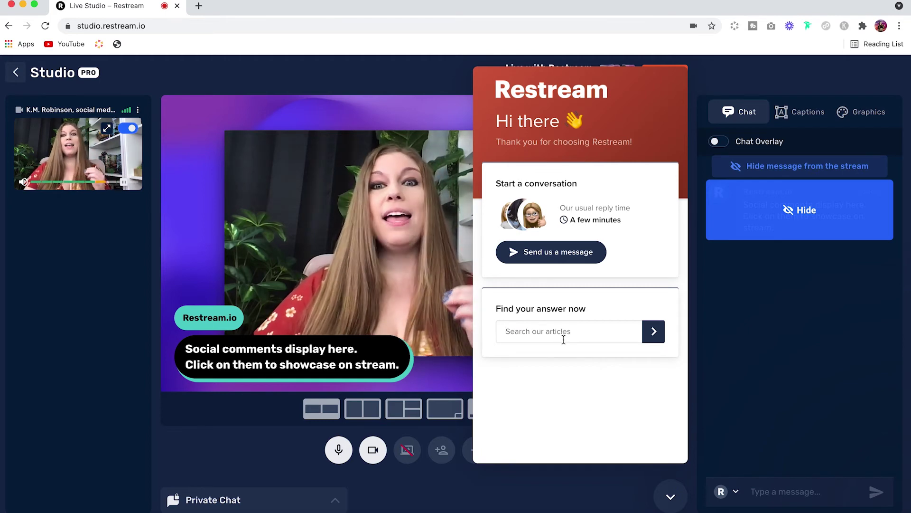
click(563, 334)
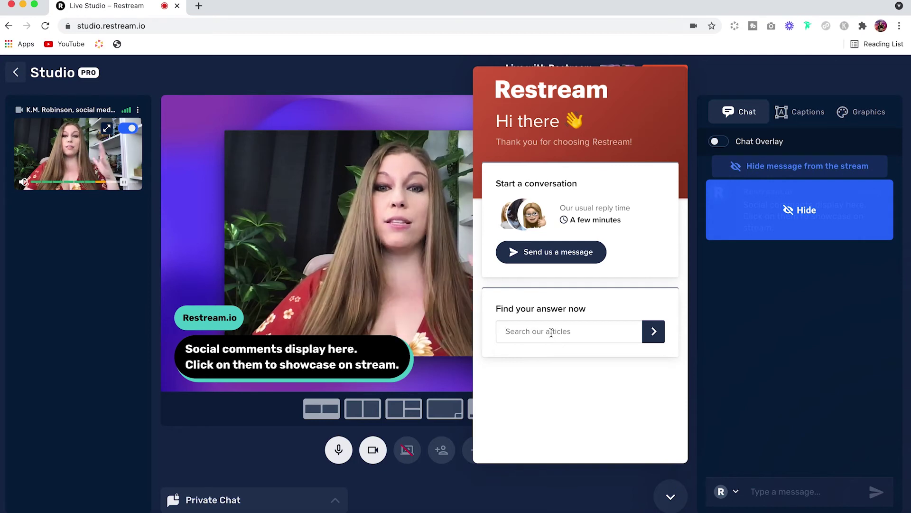
click(548, 256)
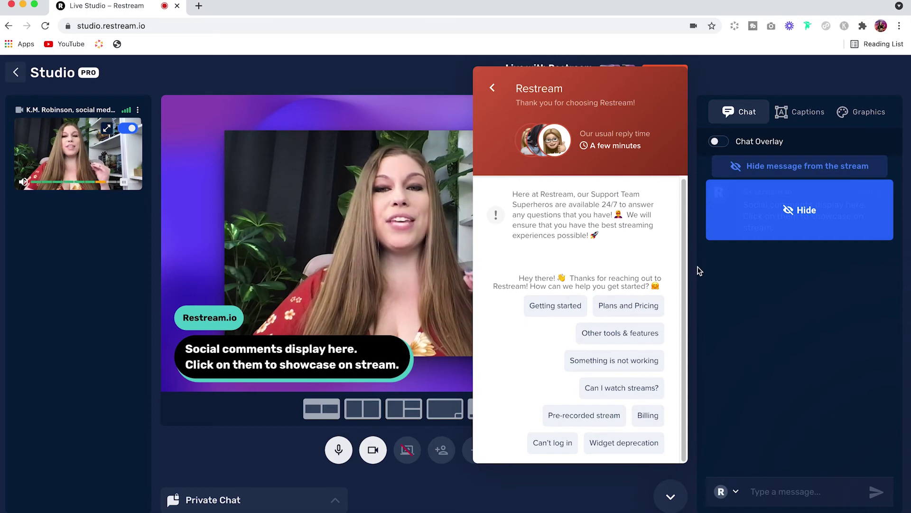
click(492, 87)
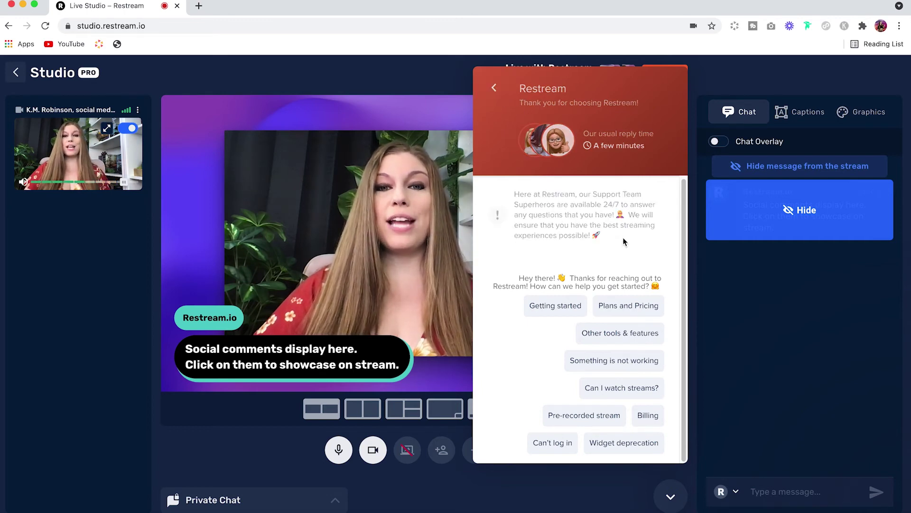
click(672, 494)
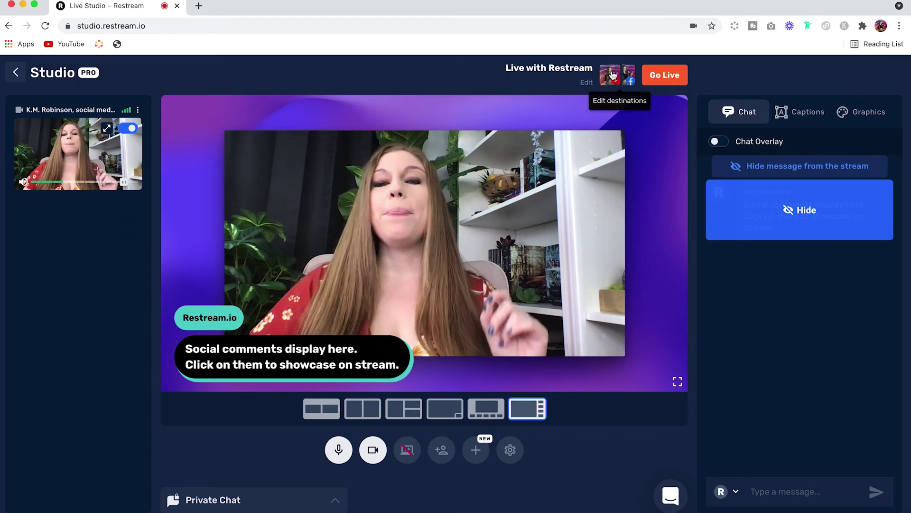
Set the stream title to "Strong Title" in the stream details.
click(587, 83)
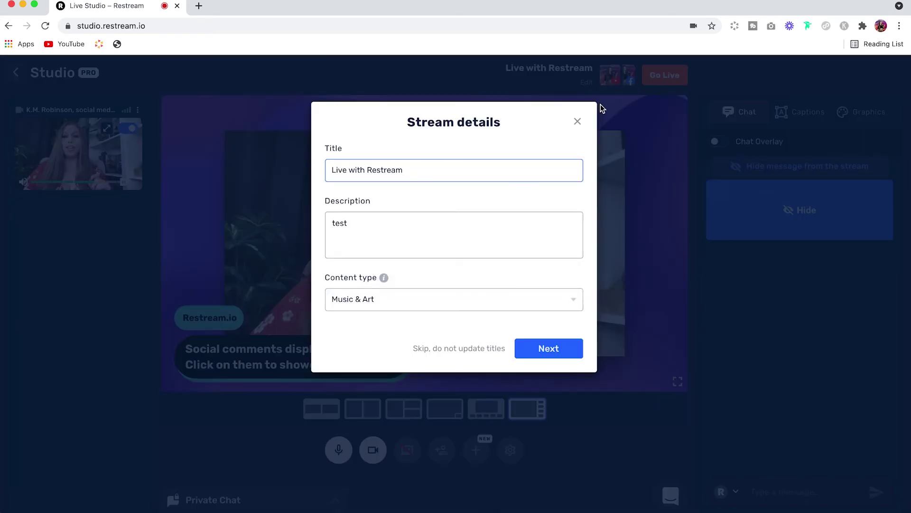
key(super+a)
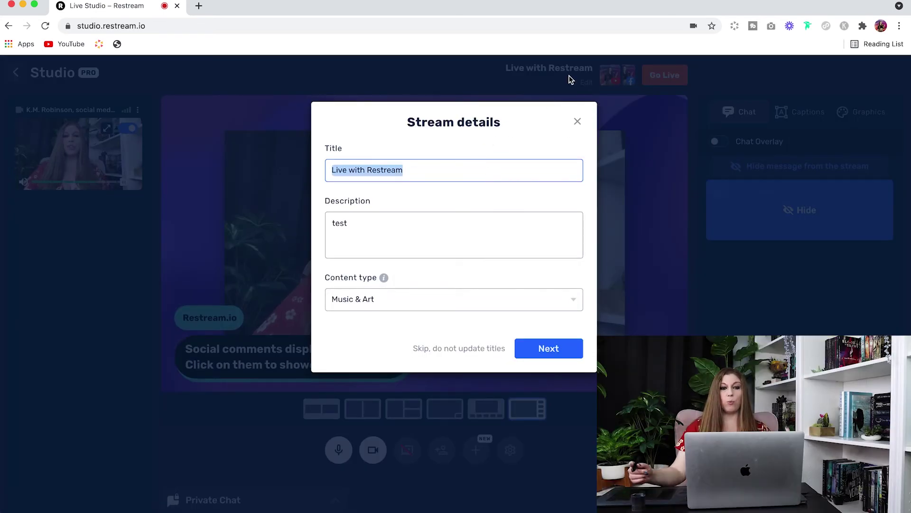
text(Strong Title)
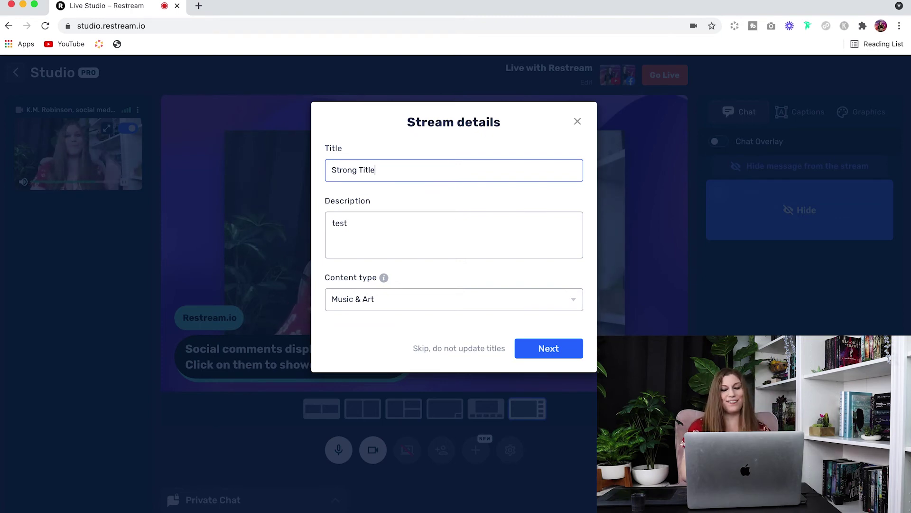
Review the description and content type options, keep Music & Art, and save the stream details to continue to the destinations.
click(446, 233)
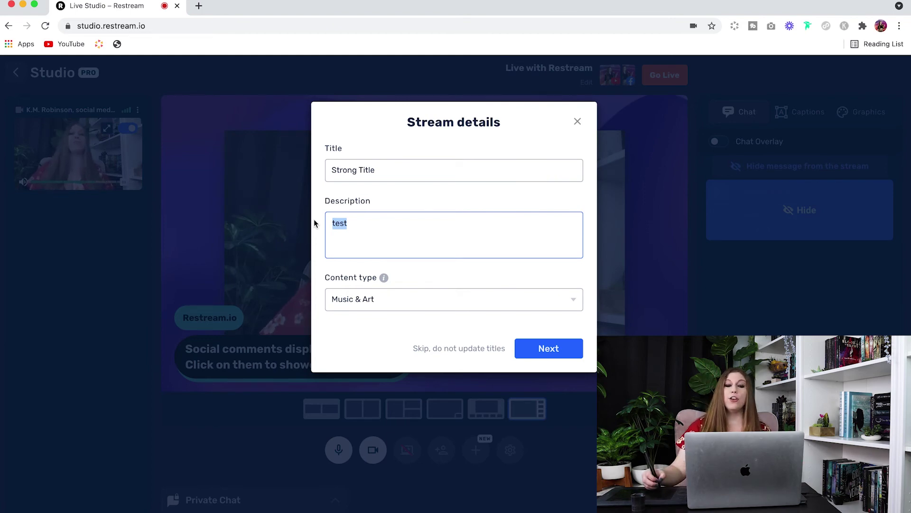
click(428, 303)
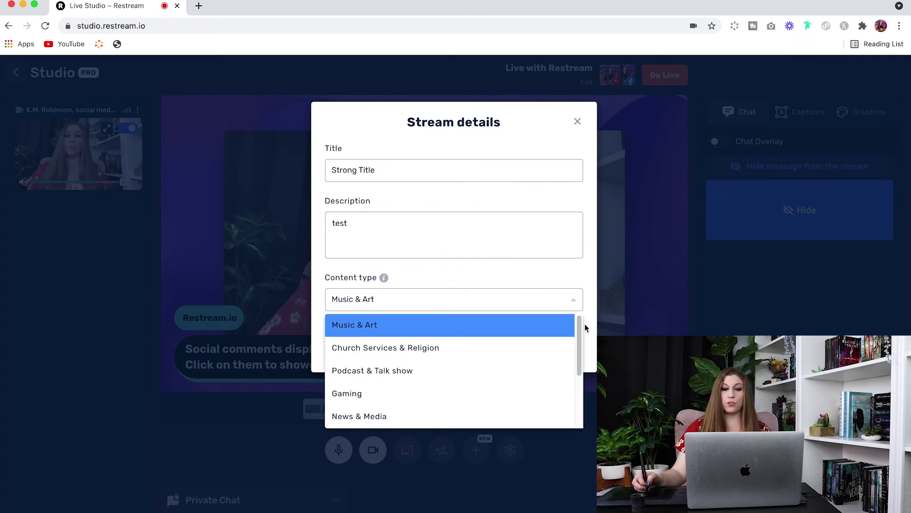
drag(579, 354, 574, 405)
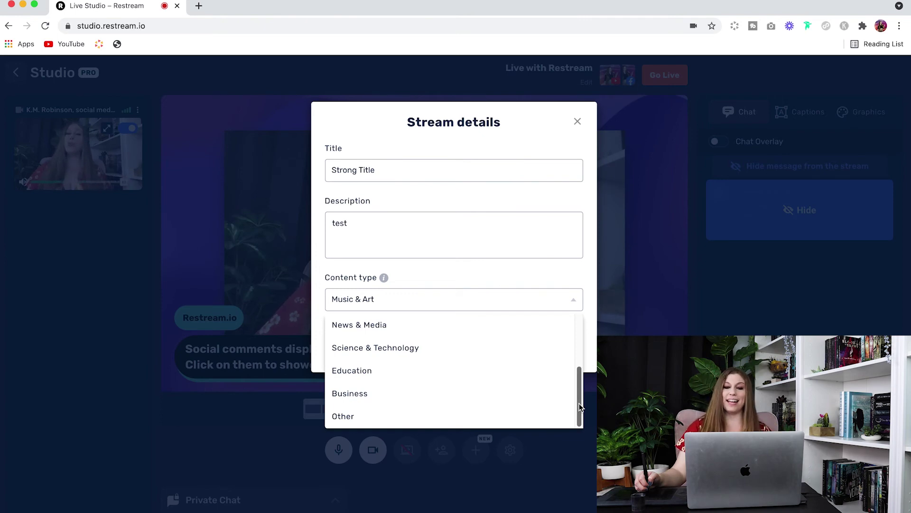
click(577, 123)
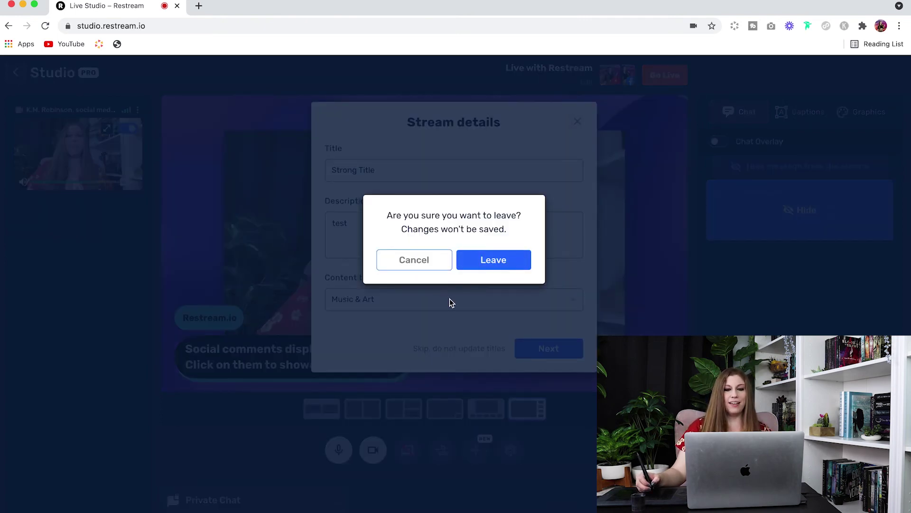
click(448, 291)
click(534, 353)
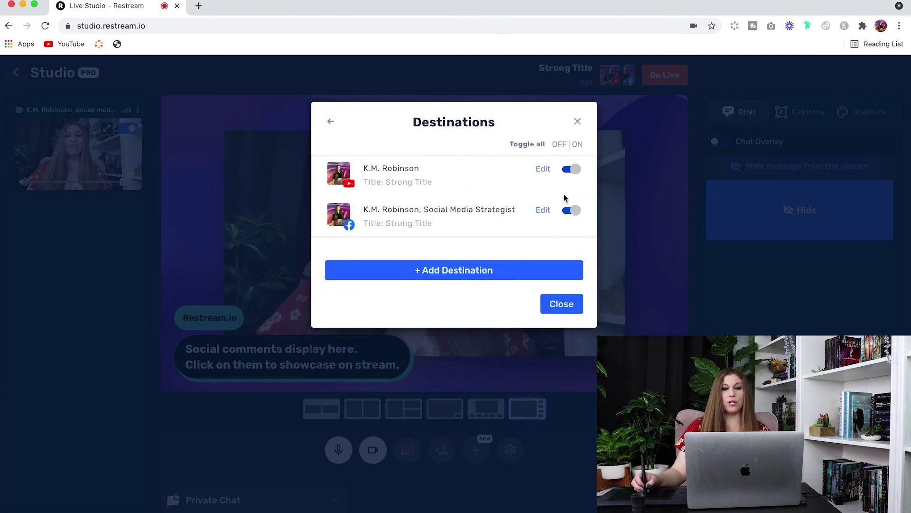
Switch the YouTube destination off and back on, and view its individual event settings without changing them.
click(571, 169)
click(572, 169)
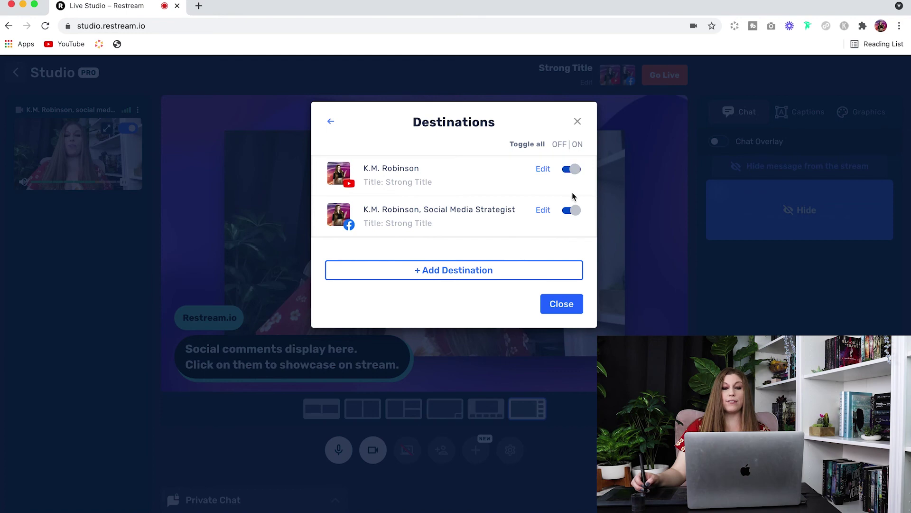
click(543, 169)
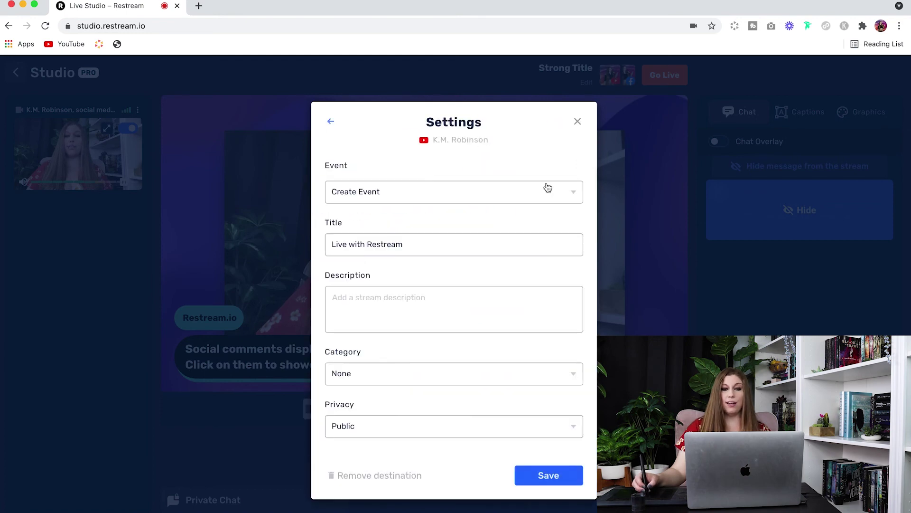
click(337, 244)
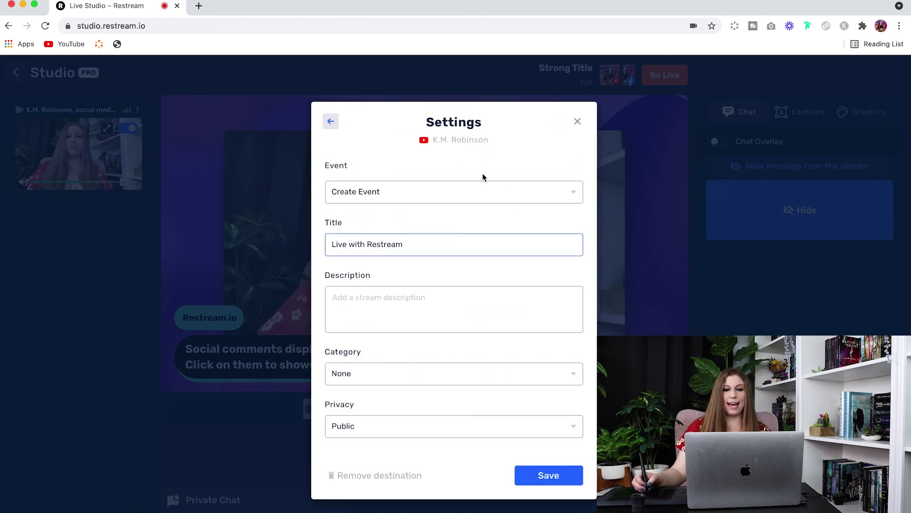
key(Return)
View the platforms available for adding a destination and return to the studio.
click(496, 270)
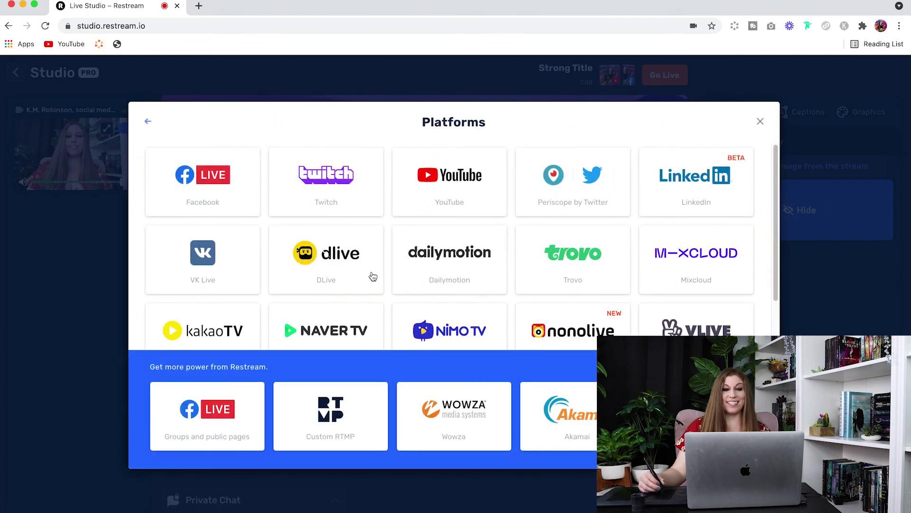
click(760, 122)
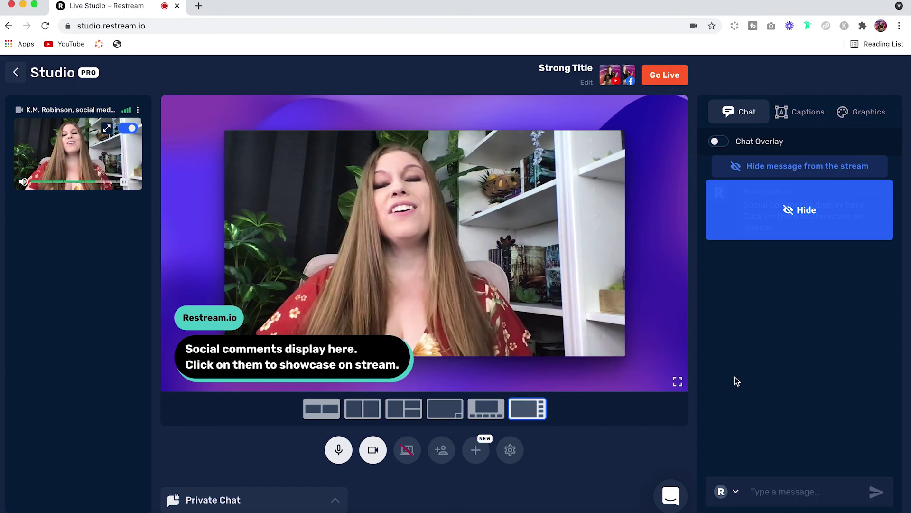
middle_click(686, 88)
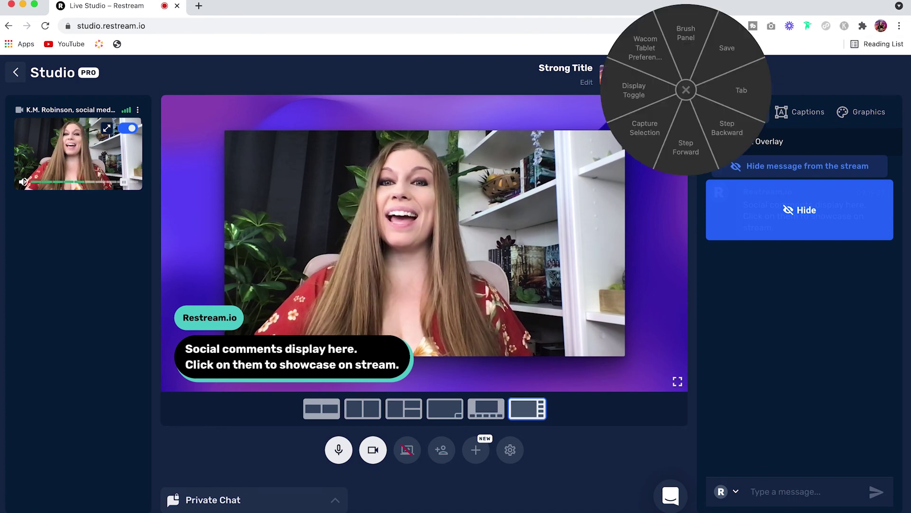
click(687, 90)
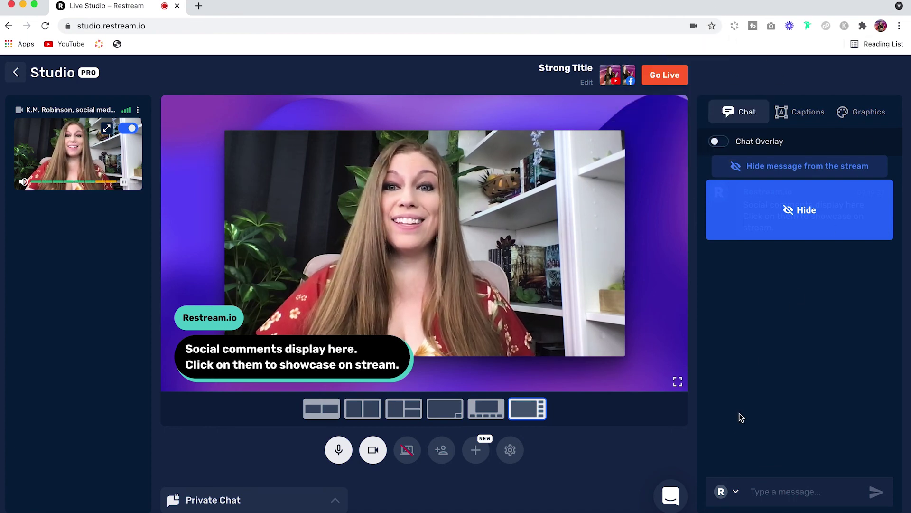